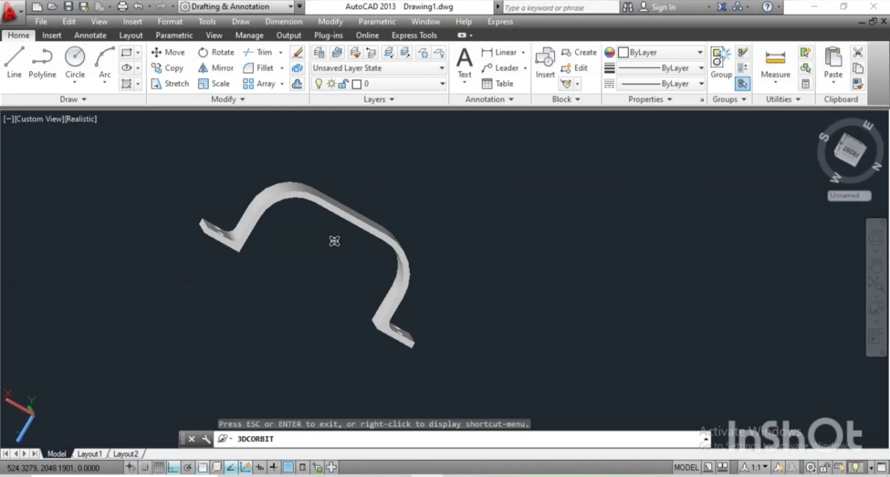
Orbit the finished Realistic bracket to preview it from a new angle.
drag(304, 222, 323, 207)
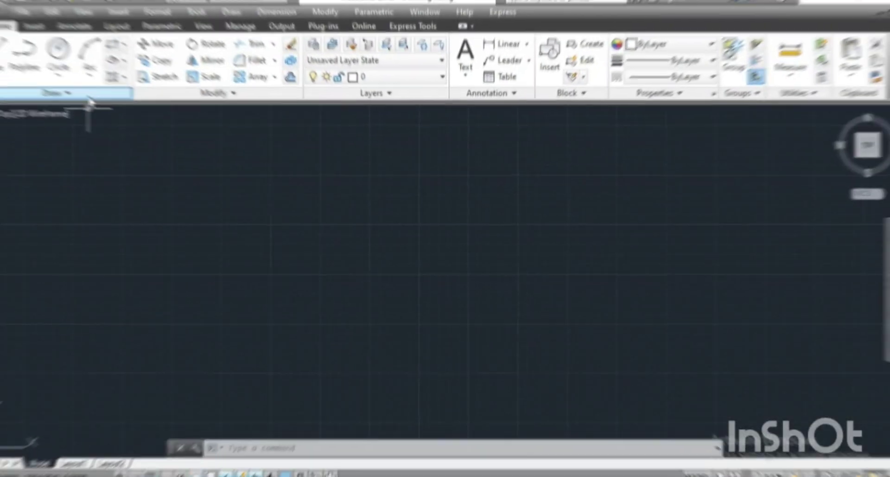
Start a polyline with Ortho on, drawing 25 down then 50 right.
click(43, 62)
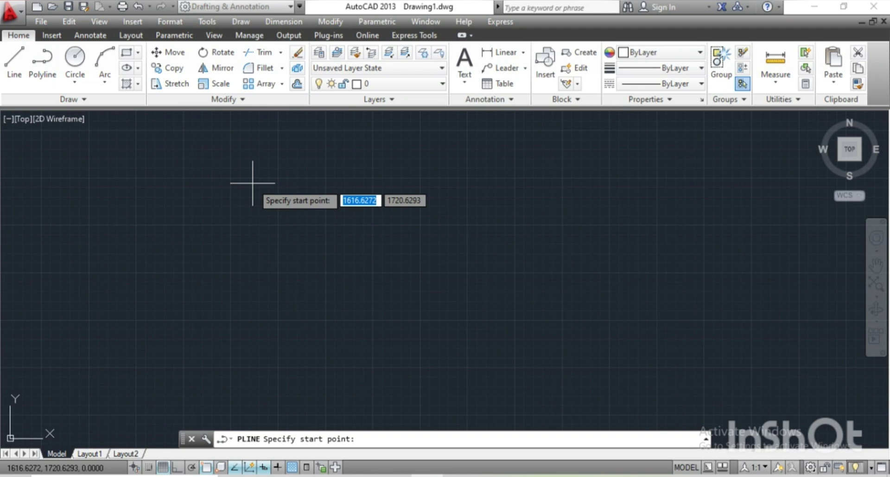
click(288, 181)
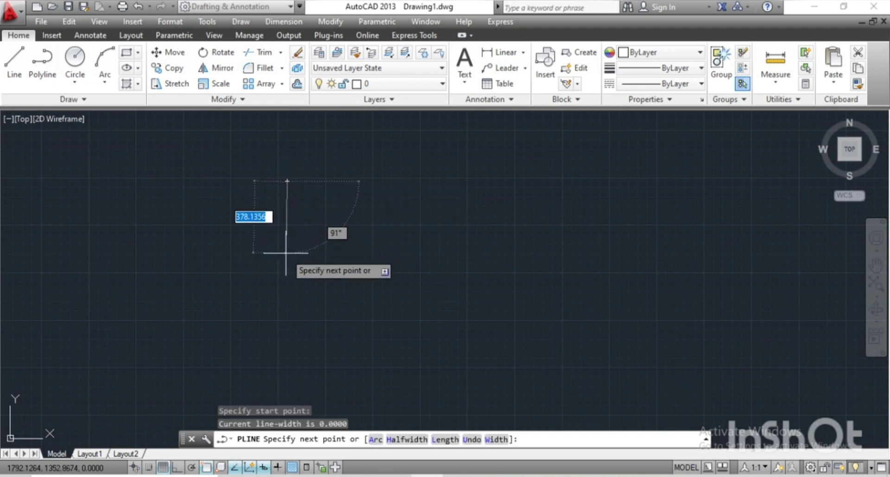
key(F8)
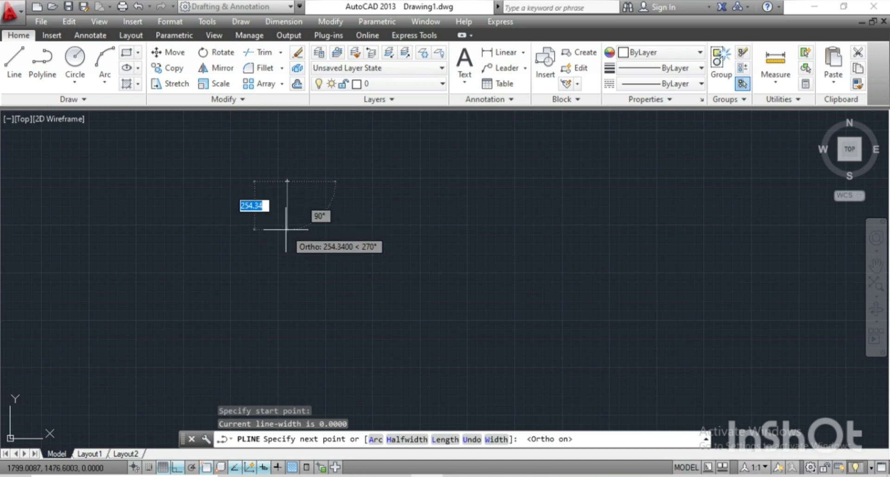
text(25)
key(Return)
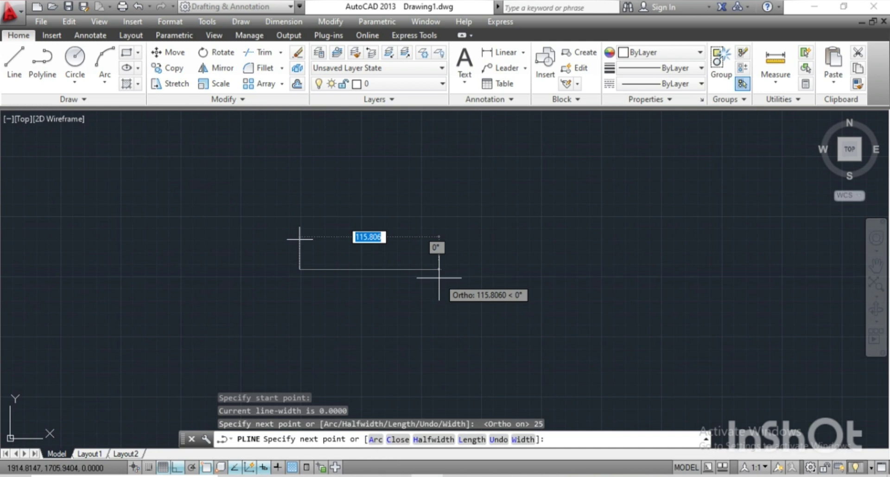
text(50)
key(Return)
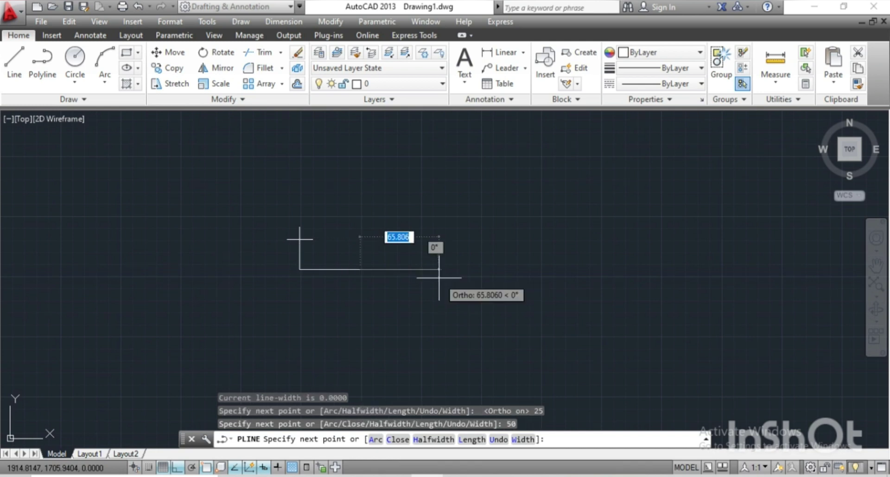
Continue the polyline 100 down, 50 left and 25 down to finish the profile.
text(10)
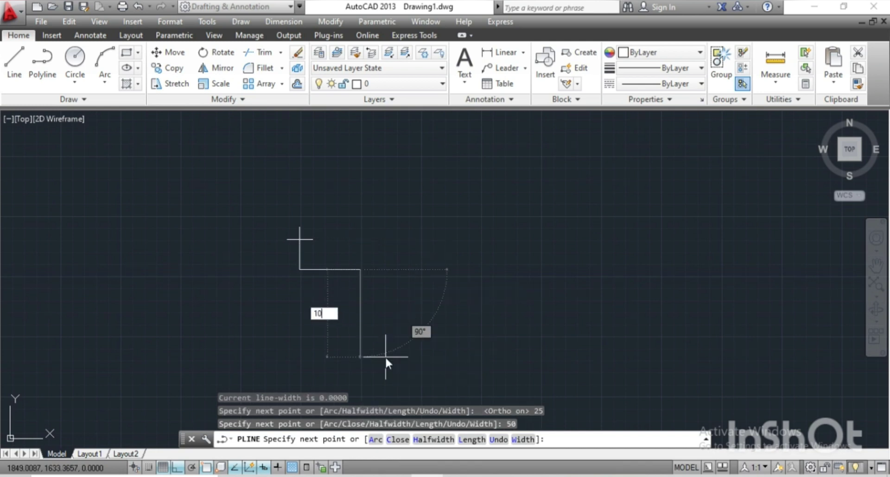
text(0)
key(Return)
scroll(385, 357, down, 2)
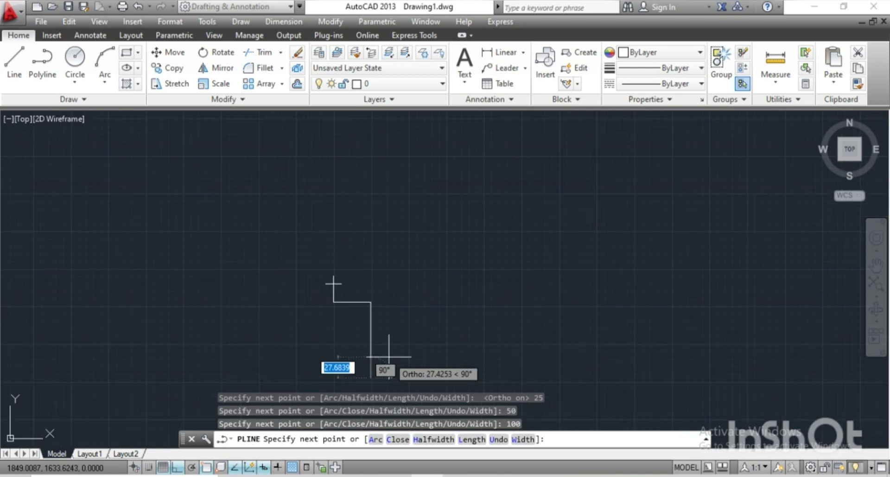
middle_drag(388, 356, 398, 294)
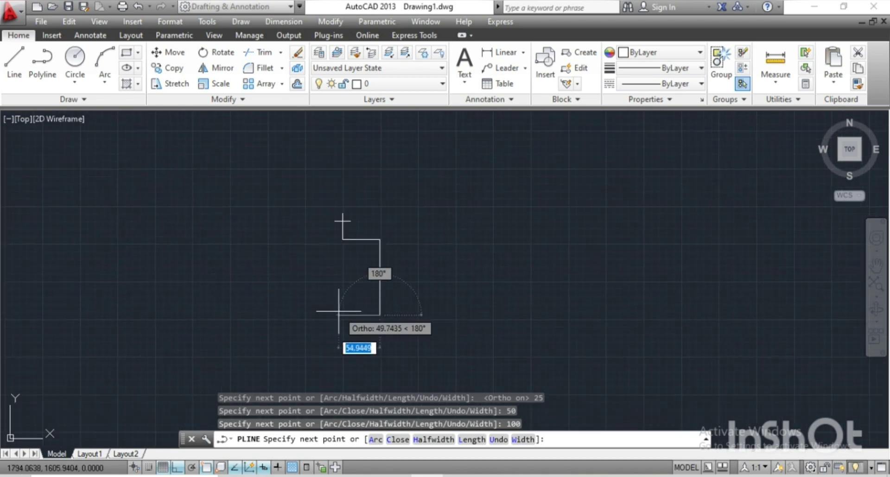
text(50)
key(Return)
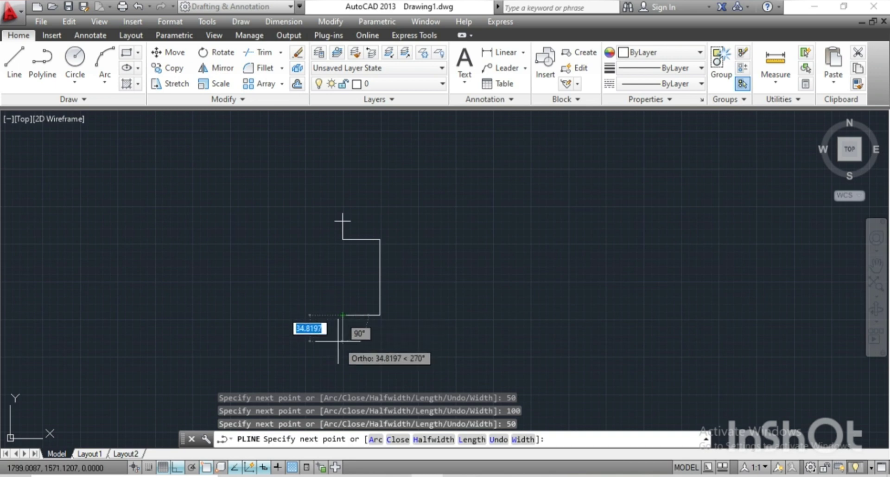
text(25)
key(Return)
key(Return)
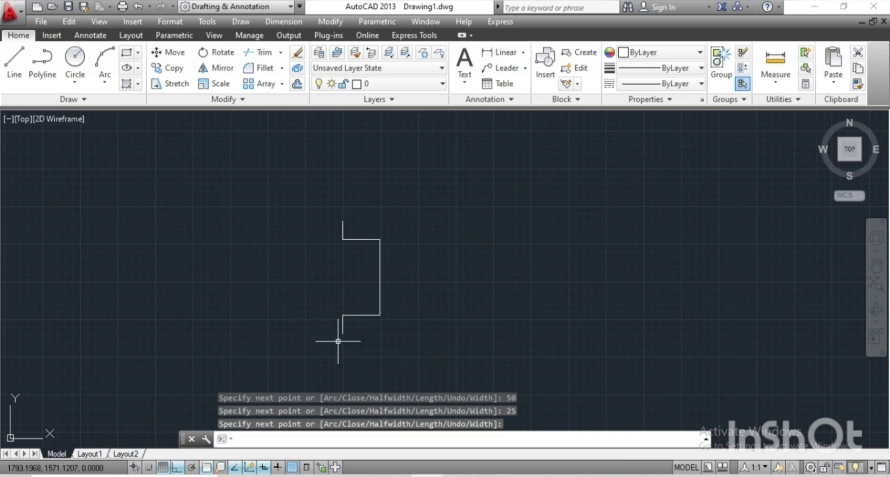
Set the fillet radius to 25 and round the upper corner at the long vertical side.
scroll(360, 262, up, 2)
middle_drag(360, 259, 352, 237)
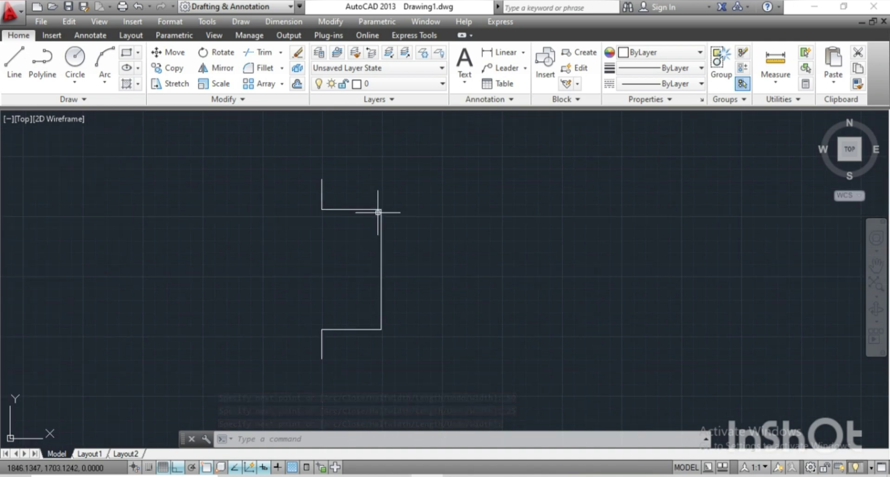
scroll(378, 213, up, 2)
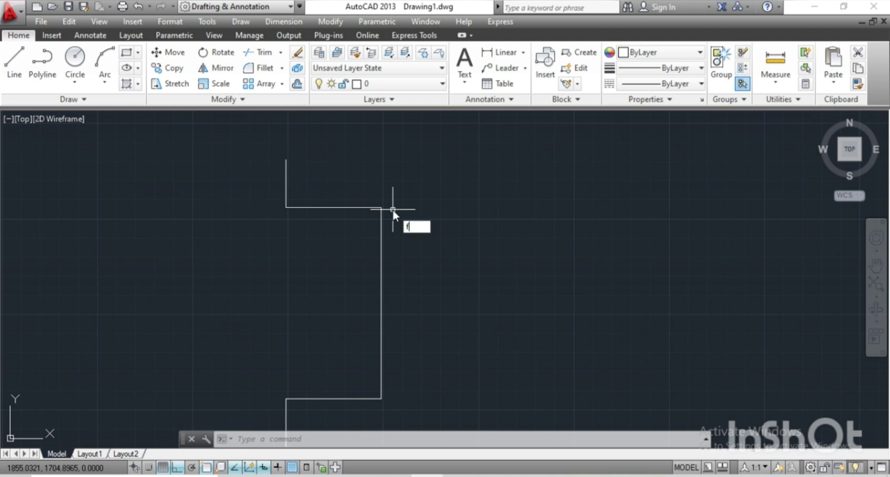
key(Return)
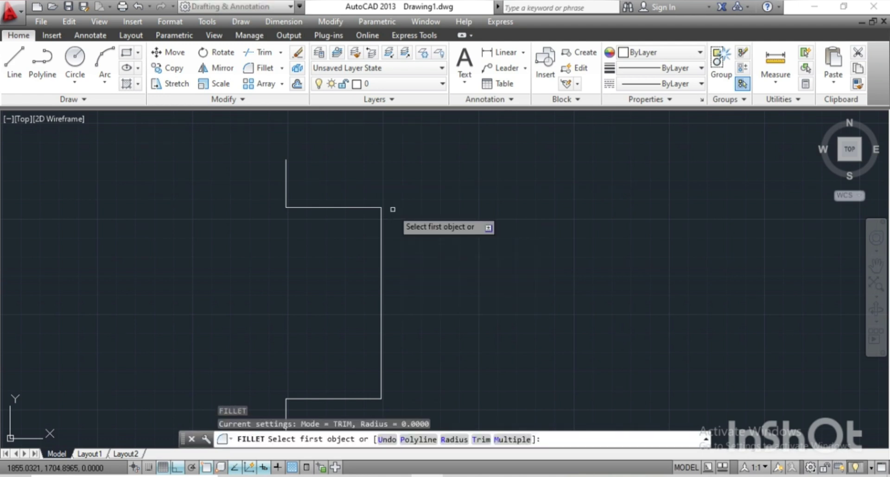
text(r)
key(Return)
text(25)
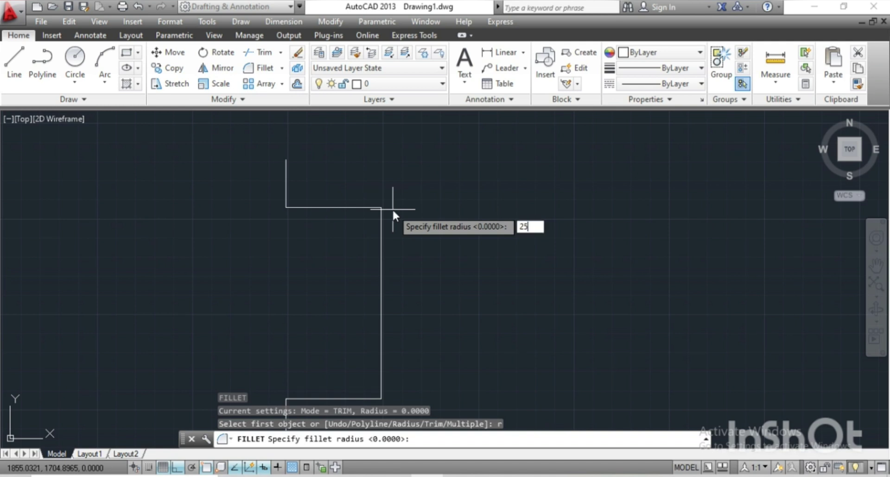
text(0)
key(Return)
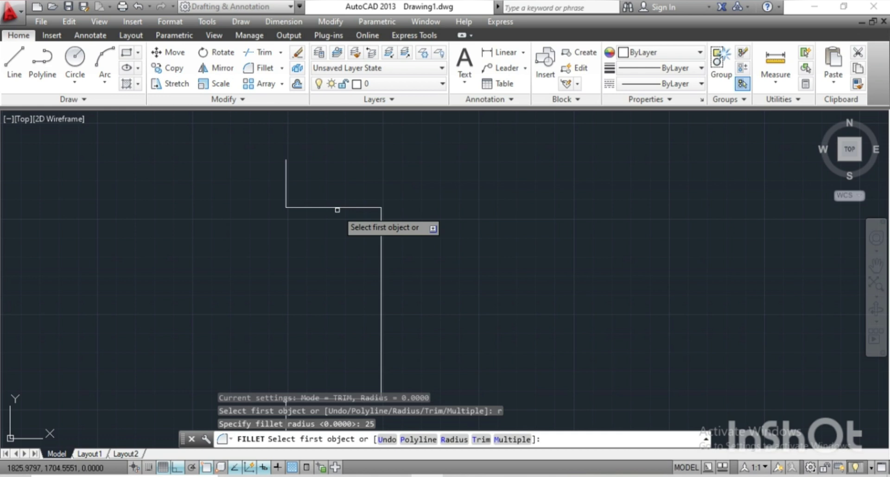
click(341, 208)
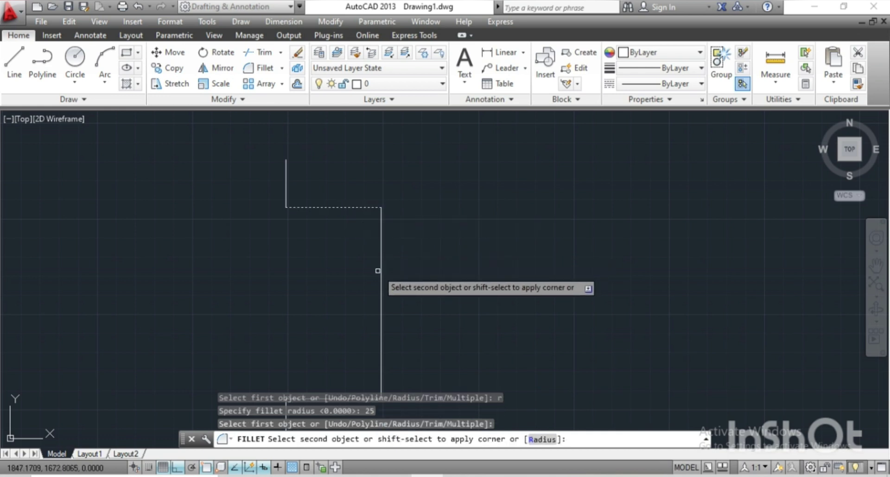
click(382, 299)
Fillet the lower corner between the long vertical side and bottom horizontal leg.
scroll(381, 298, down, 2)
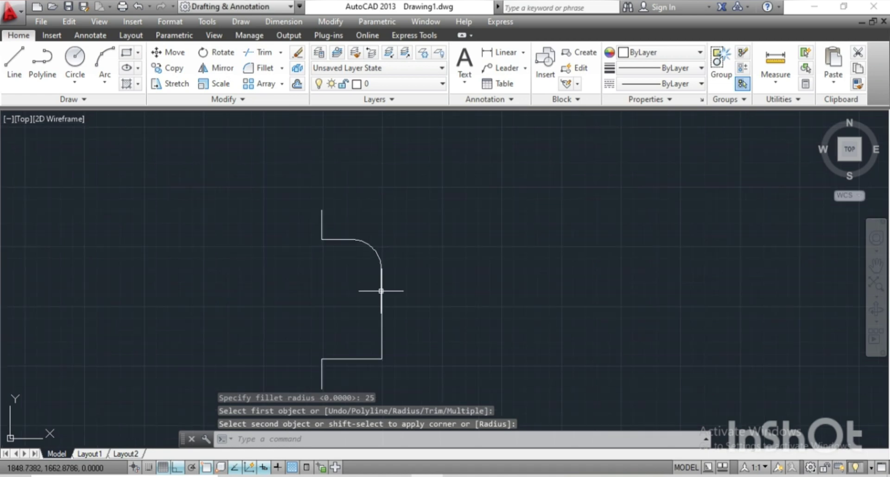
middle_drag(381, 299, 380, 210)
scroll(375, 221, up, 2)
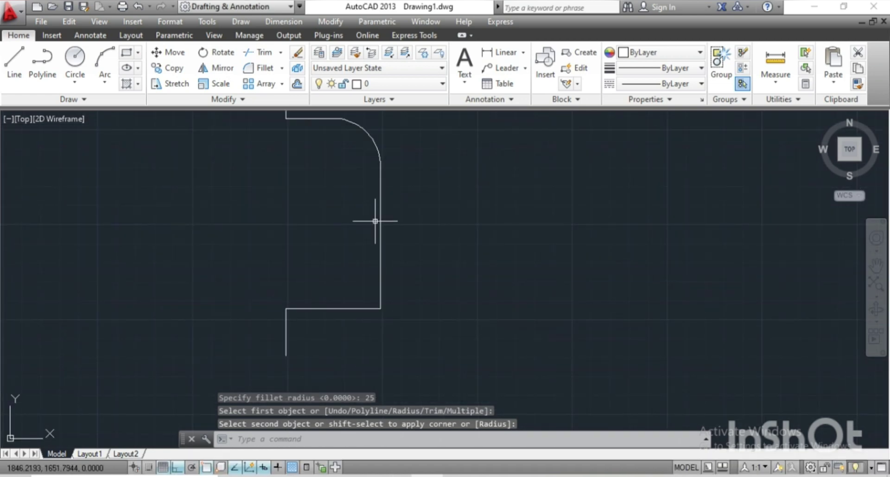
middle_drag(374, 233, 345, 235)
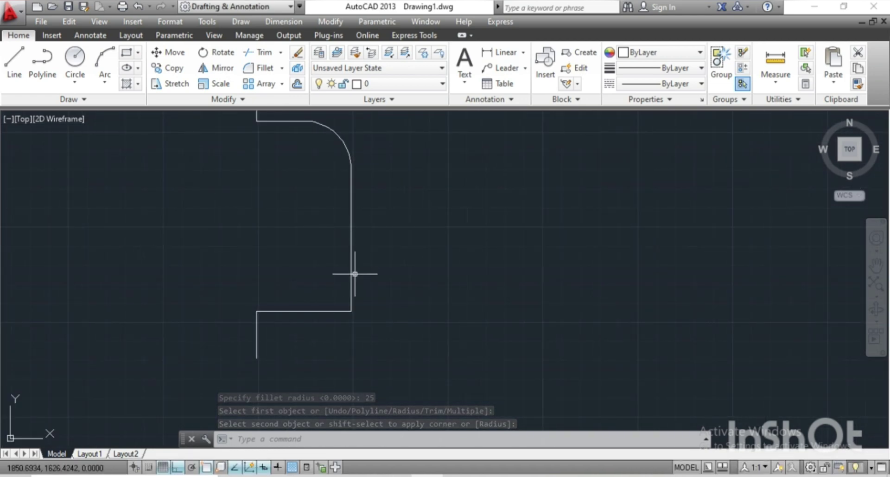
key(Escape)
key(space)
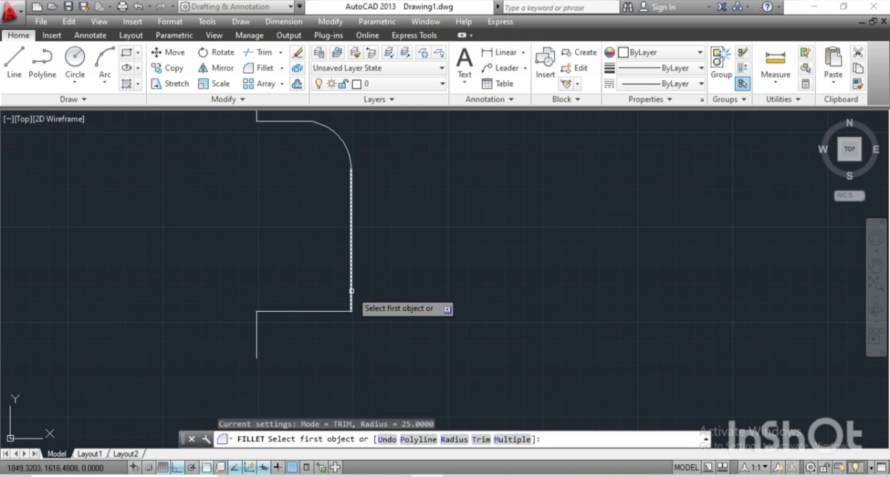
click(351, 291)
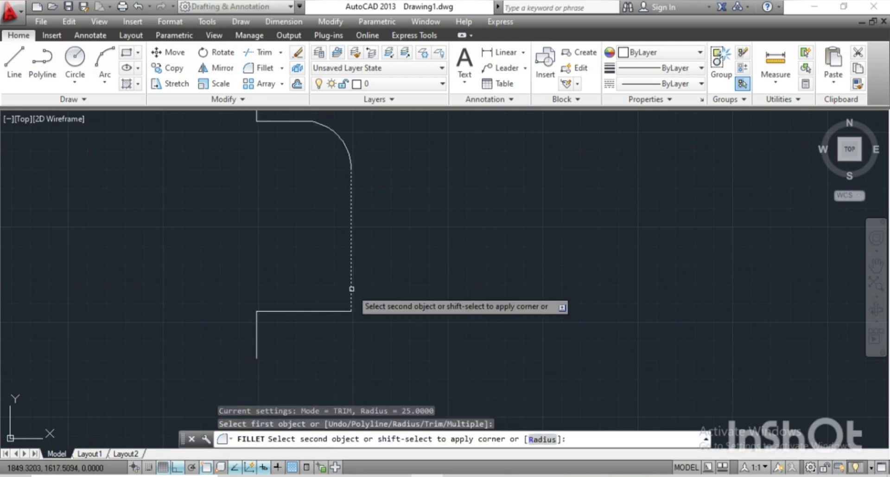
click(336, 312)
scroll(279, 245, down, 2)
middle_drag(288, 243, 322, 250)
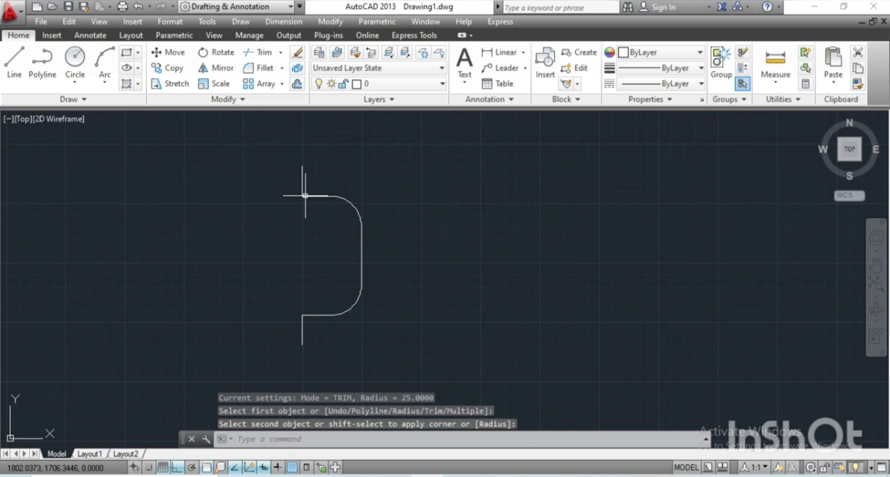
scroll(325, 185, down, 1)
scroll(347, 174, up, 1)
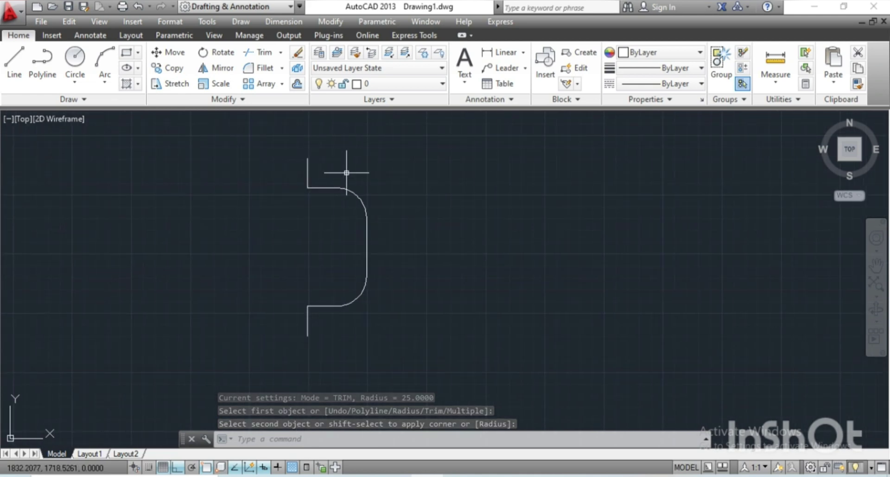
Offset the filleted polyline 4 units toward its outer side.
text(o)
key(Return)
text(4)
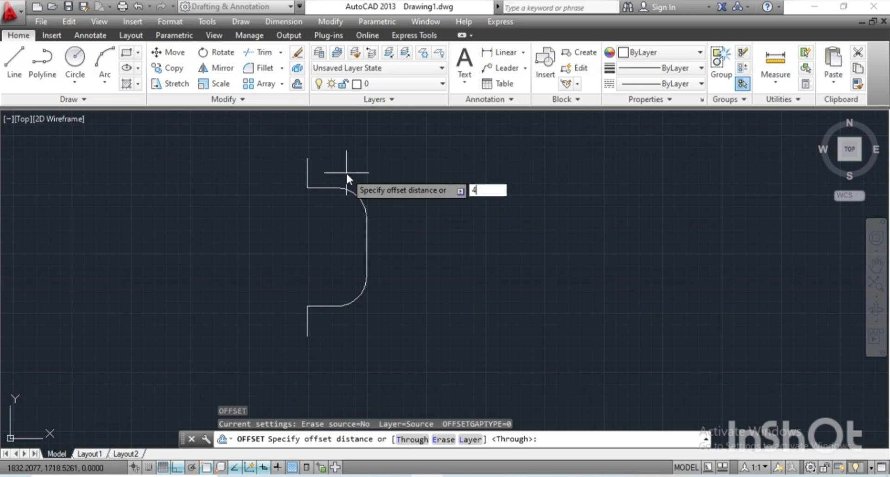
key(Return)
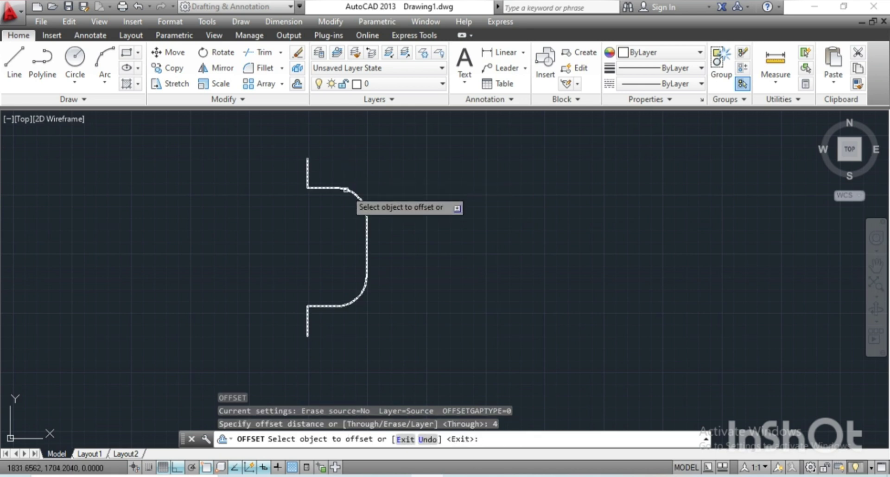
click(346, 188)
click(401, 172)
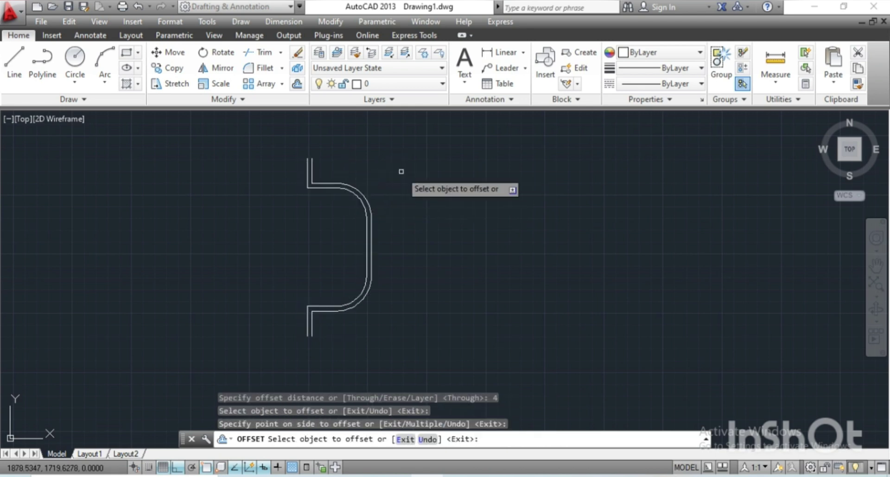
scroll(340, 174, up, 4)
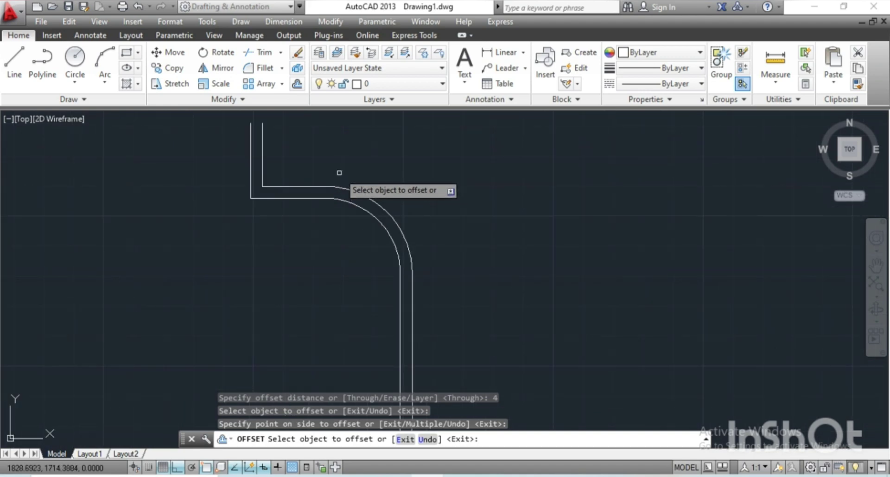
key(Return)
text(f)
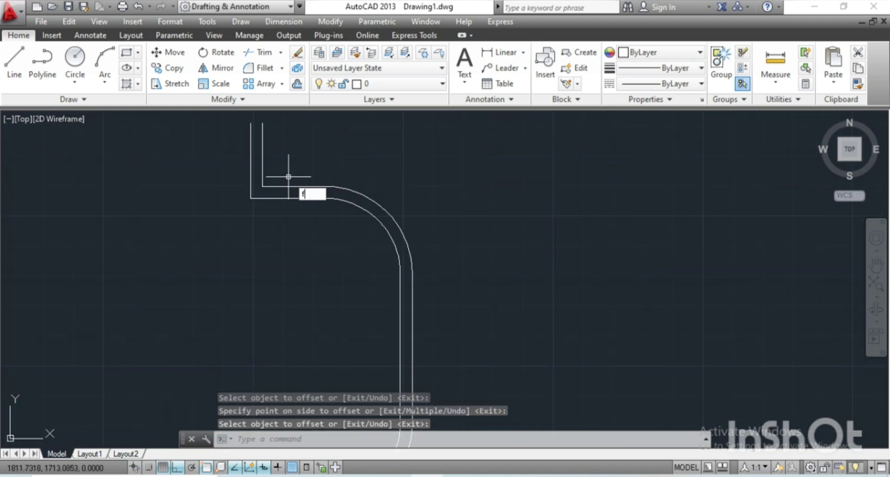
Set the fillet radius to 5 and round the upper inner step corner.
key(Return)
scroll(289, 181, up, 1)
scroll(289, 188, up, 1)
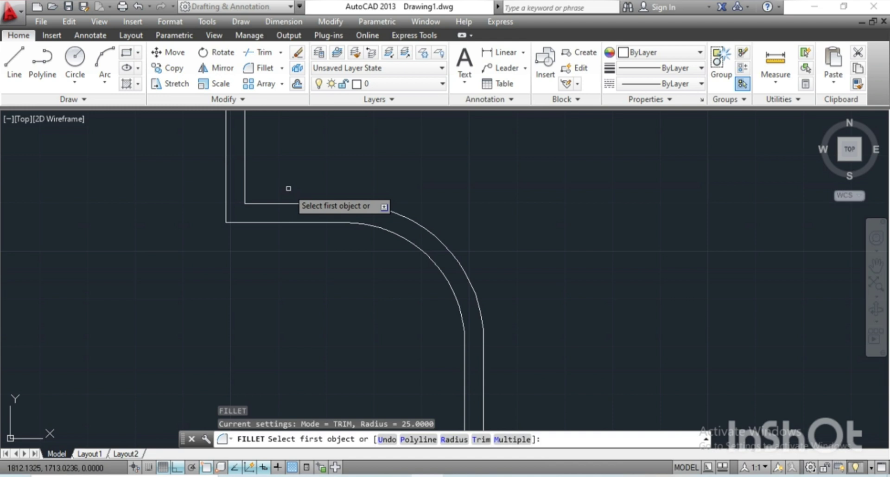
text(r)
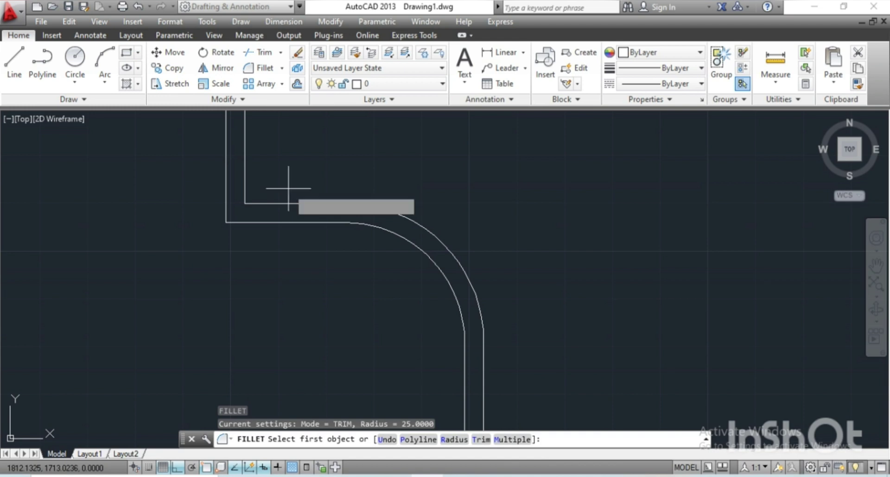
key(Return)
key(Return)
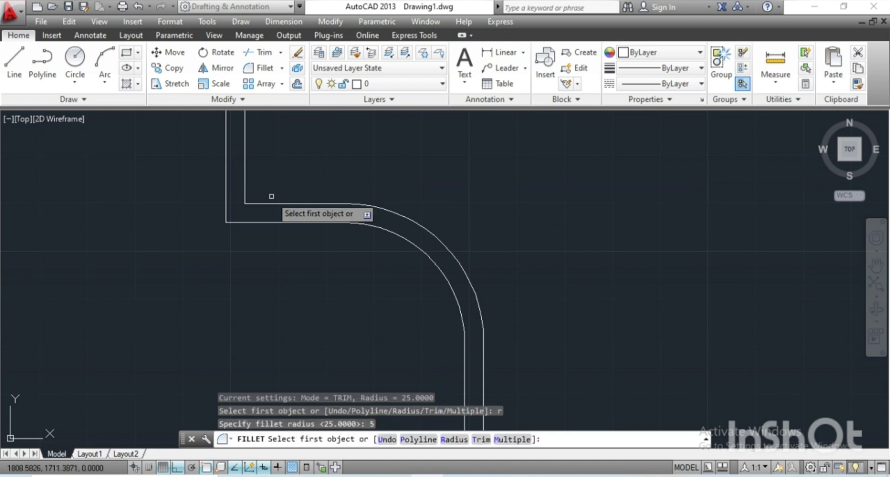
click(266, 205)
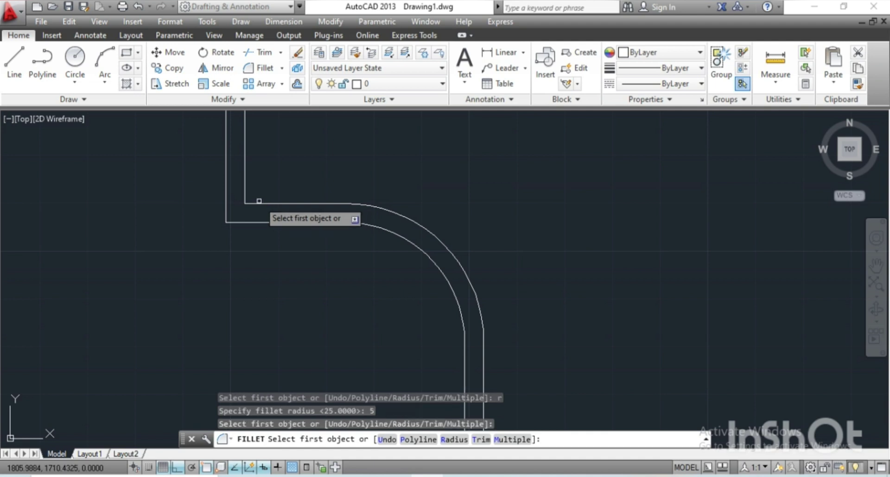
click(256, 203)
click(245, 184)
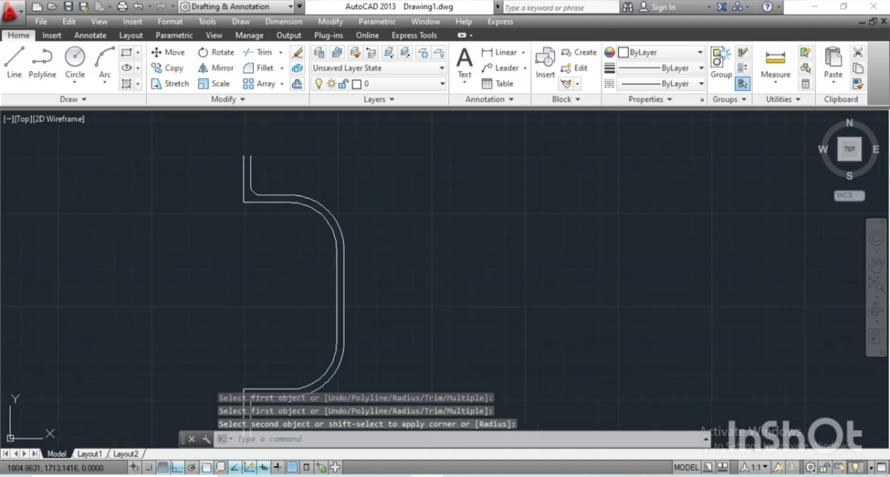
Round the lower inner step corner with the same 5-unit fillet.
scroll(278, 256, down, 5)
scroll(278, 285, up, 3)
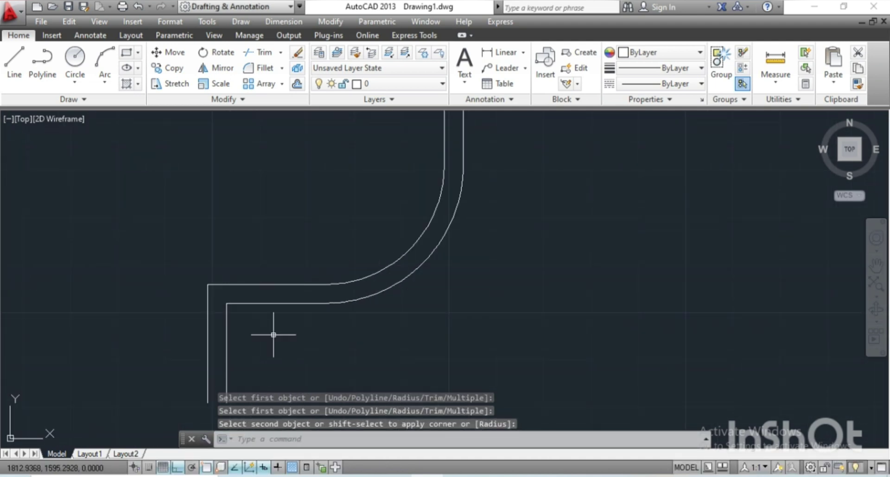
key(Return)
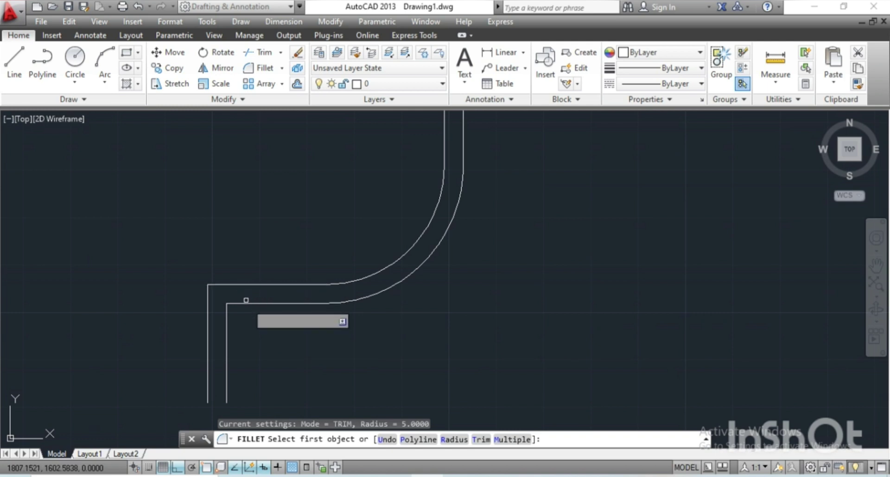
click(244, 303)
click(227, 333)
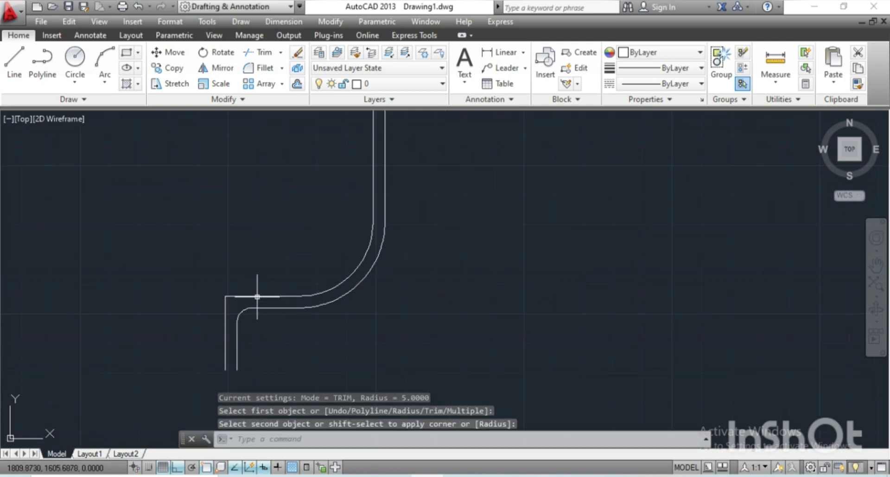
scroll(276, 277, down, 2)
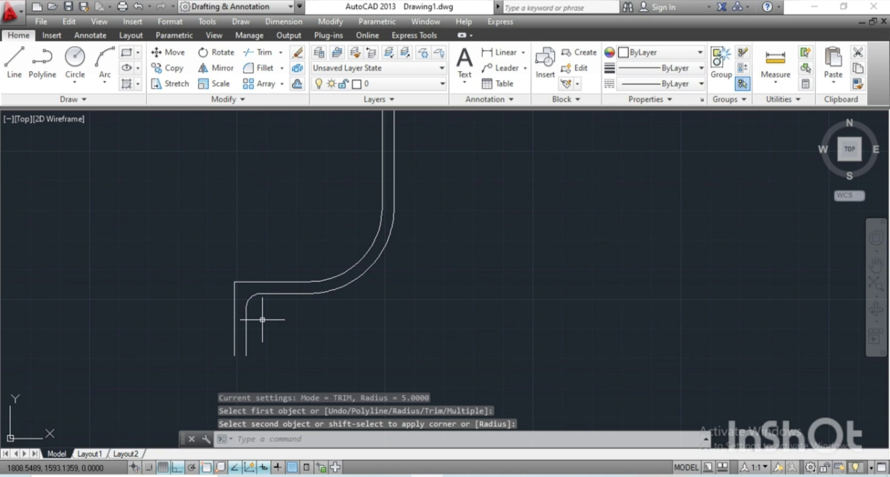
scroll(262, 319, up, 2)
middle_drag(265, 314, 272, 277)
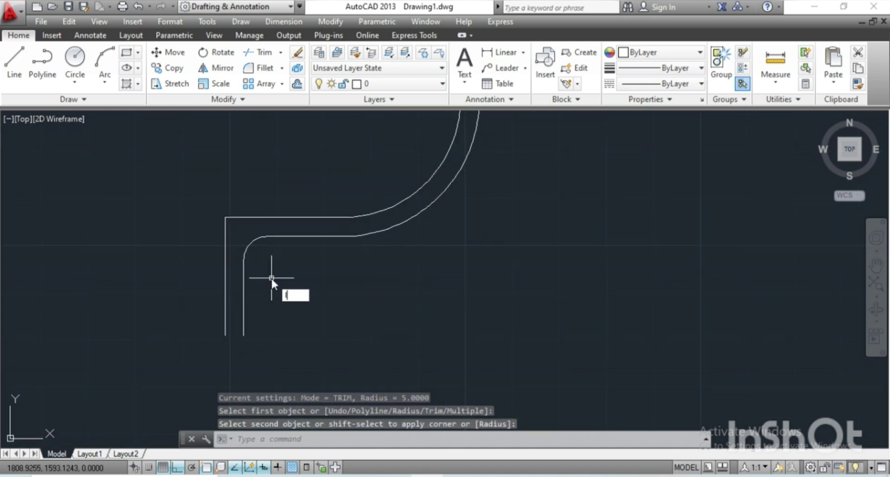
text(L)
Draw a short line capping the bottom ends of the two walls.
key(Return)
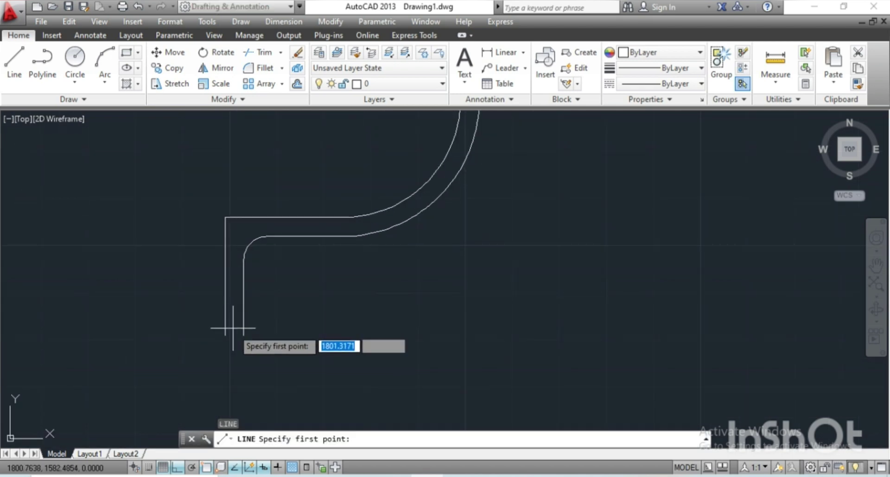
click(225, 335)
click(242, 335)
key(Return)
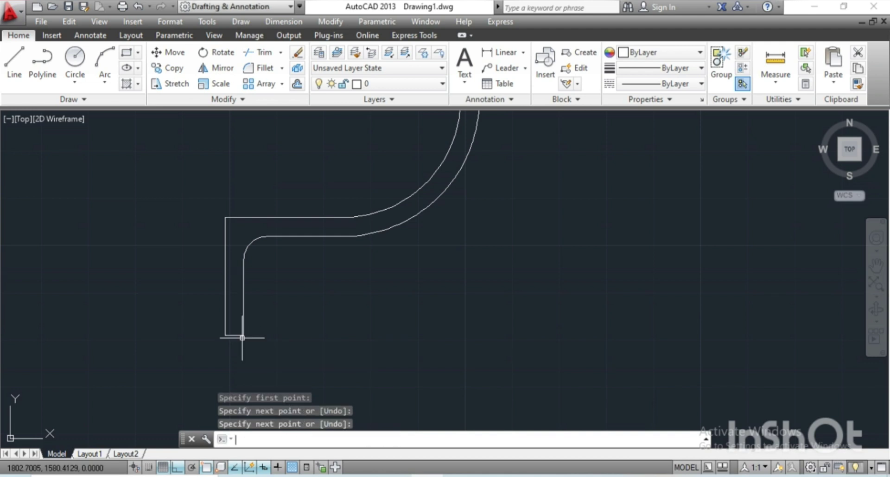
Draw a line capping the top ends of the two walls.
middle_drag(242, 338, 242, 283)
scroll(234, 153, up, 2)
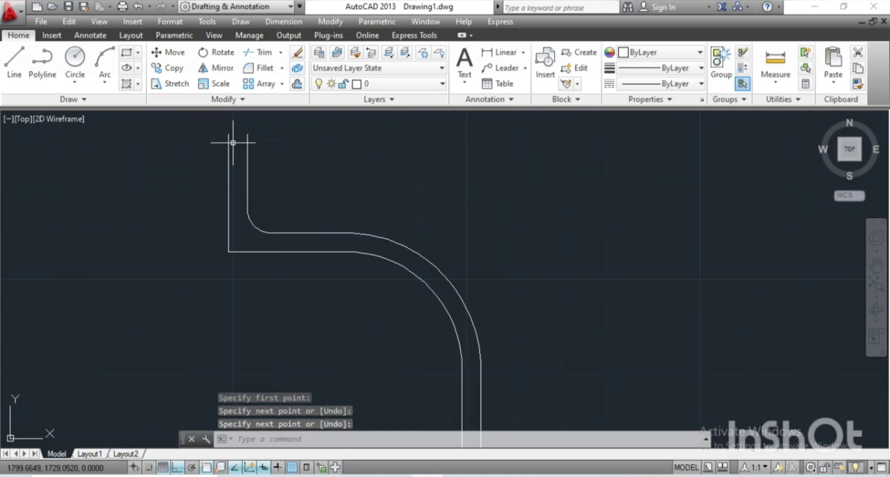
scroll(233, 176, up, 2)
key(Return)
scroll(232, 182, up, 1)
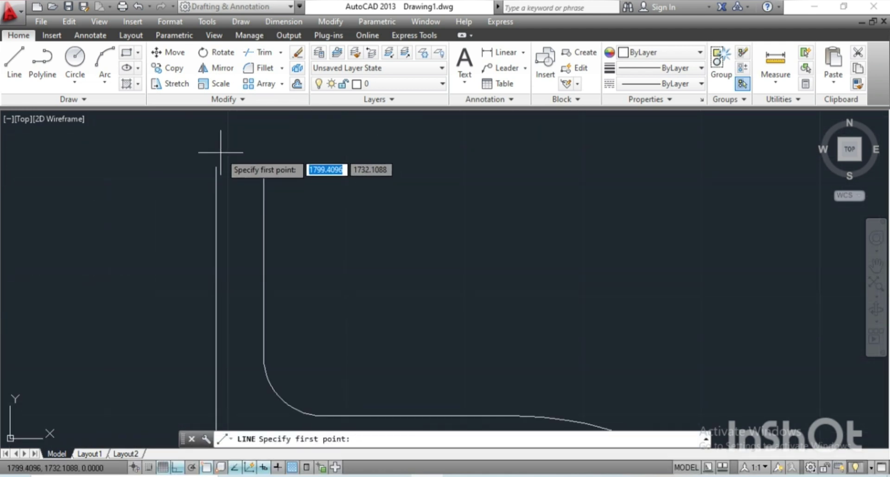
click(216, 165)
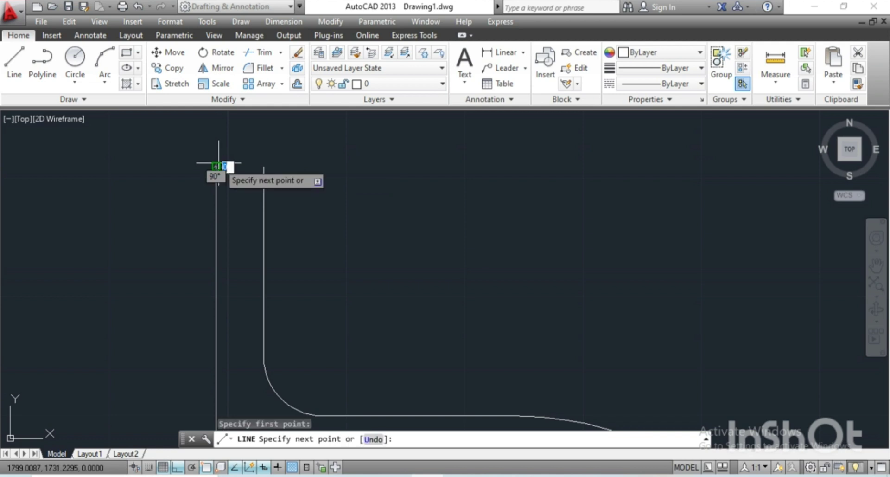
click(263, 166)
key(Return)
scroll(266, 167, down, 3)
scroll(265, 168, down, 1)
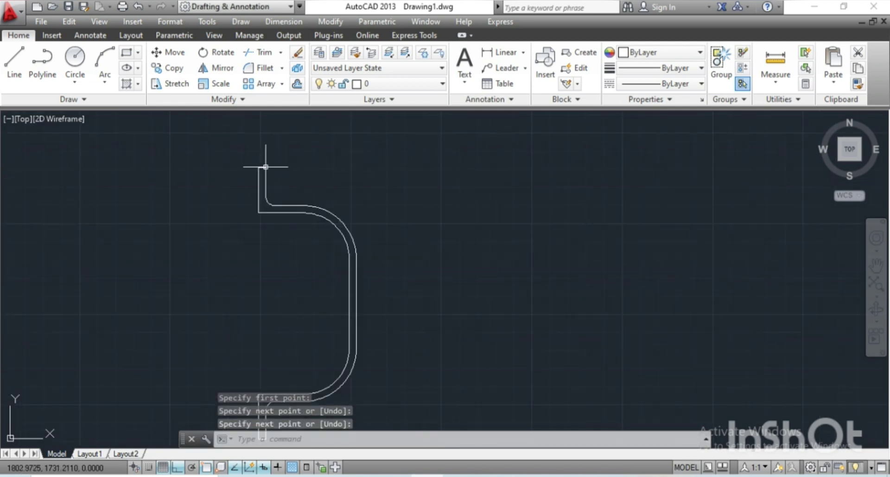
scroll(297, 190, down, 1)
scroll(310, 176, down, 1)
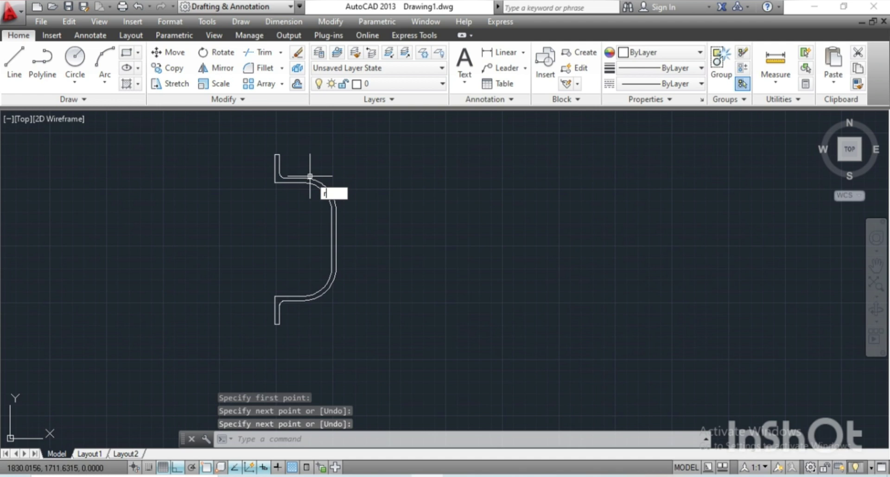
Convert the window-selected closed outline into a region and switch to an isometric view.
key(Return)
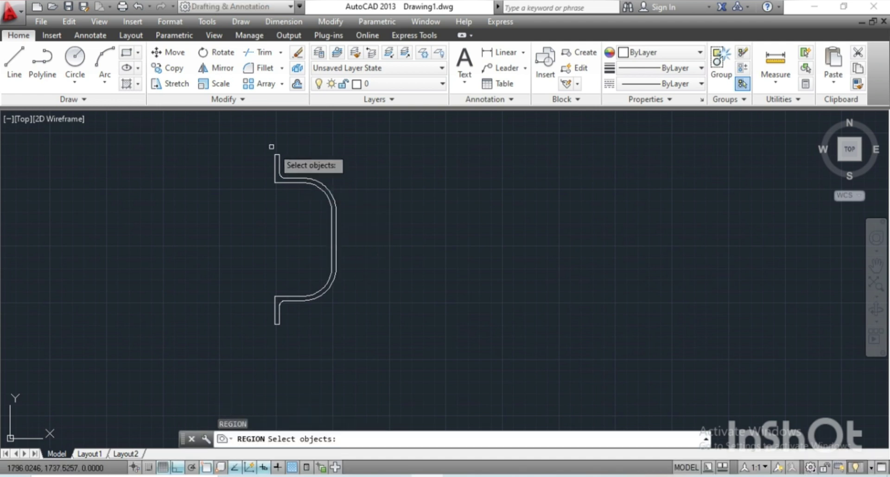
click(255, 139)
click(350, 354)
key(Return)
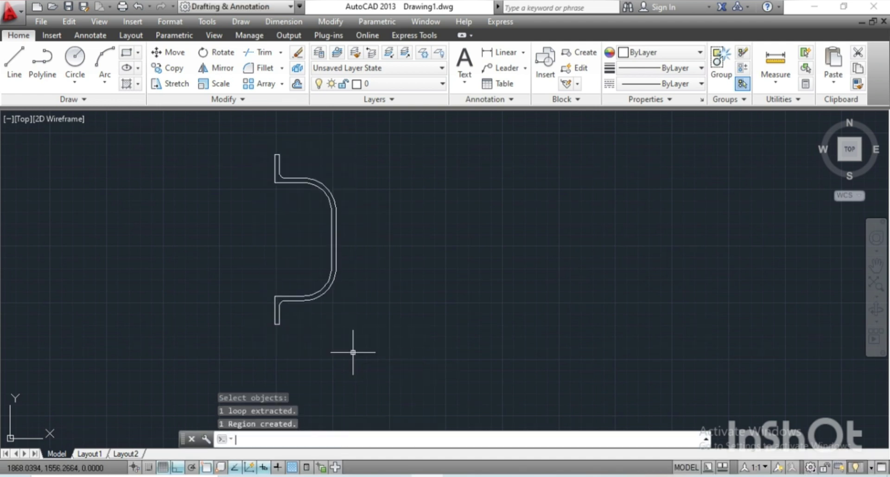
click(819, 119)
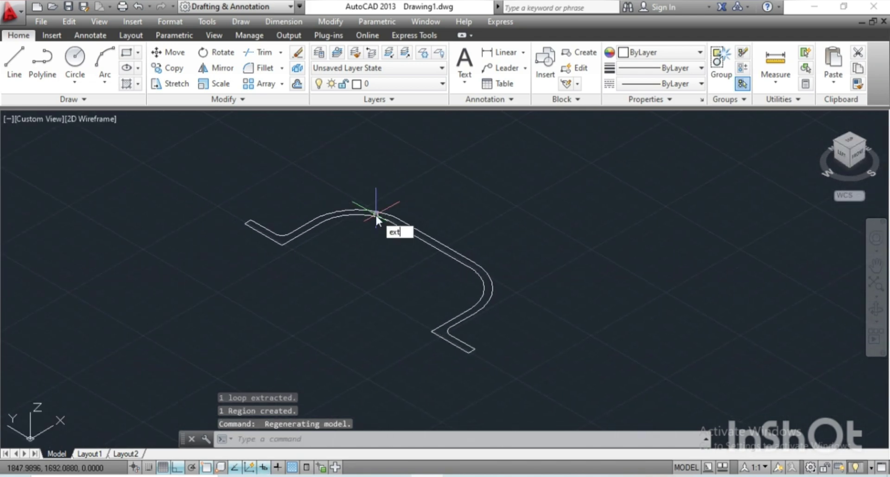
Extrude the region 25 units into a solid and switch to the Left view.
key(Return)
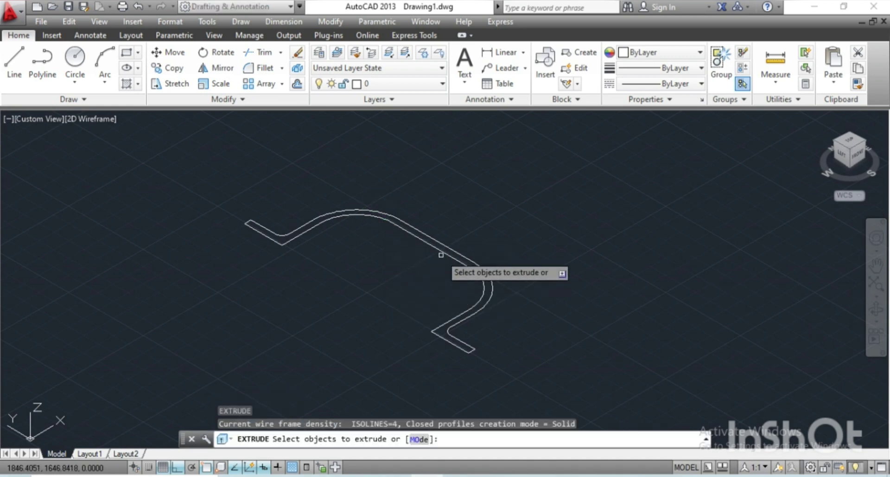
click(441, 255)
key(Return)
text(25)
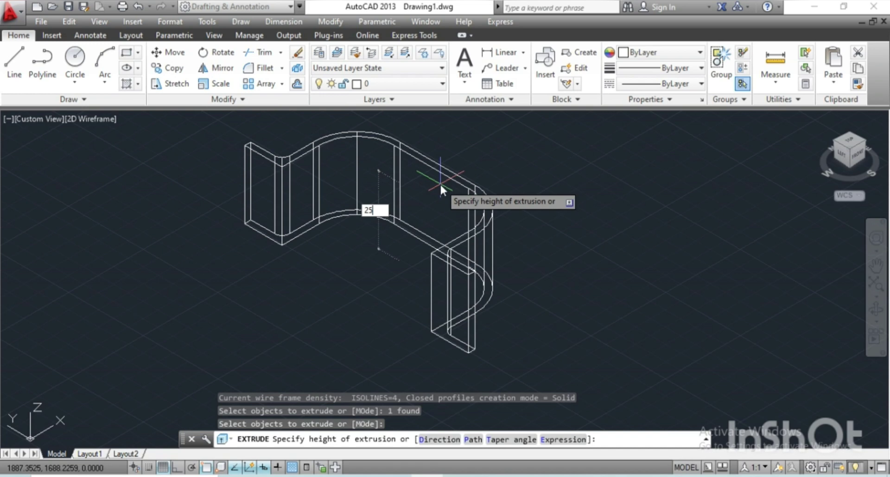
key(Return)
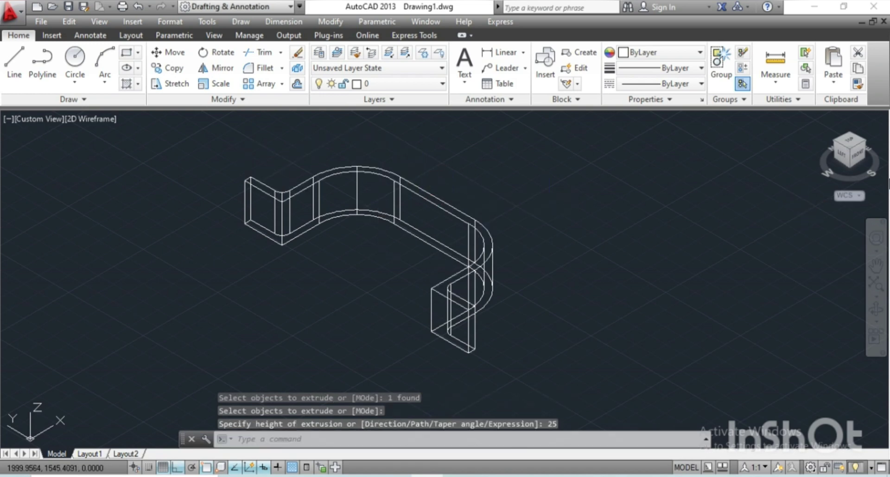
mouse_move(845, 154)
click(840, 158)
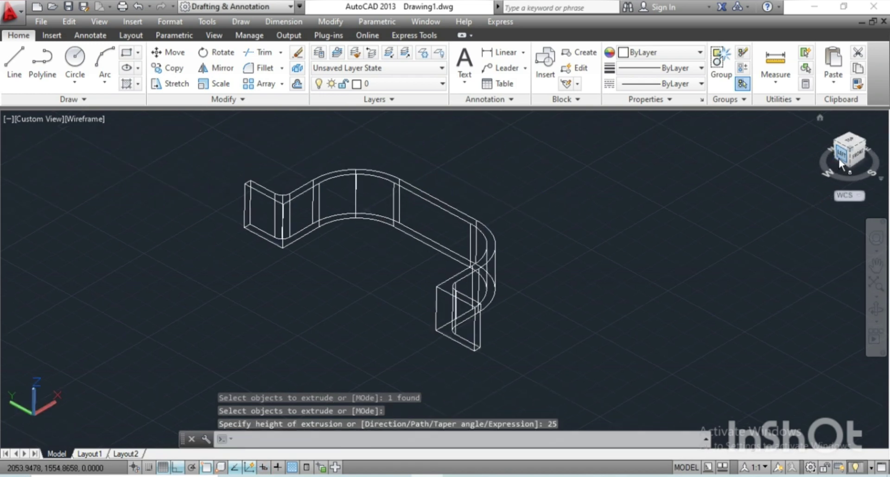
Zoom into the side outline and align the UCS to the current view.
scroll(288, 294, up, 4)
middle_drag(288, 294, 231, 278)
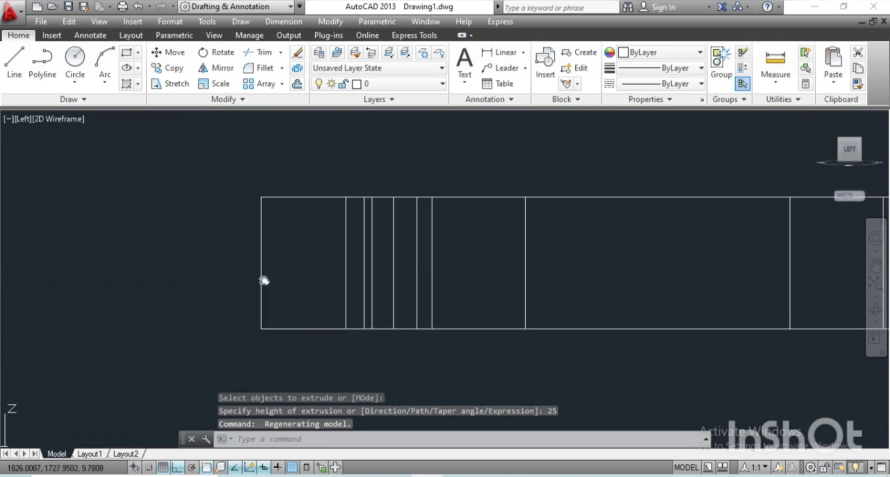
text(U)
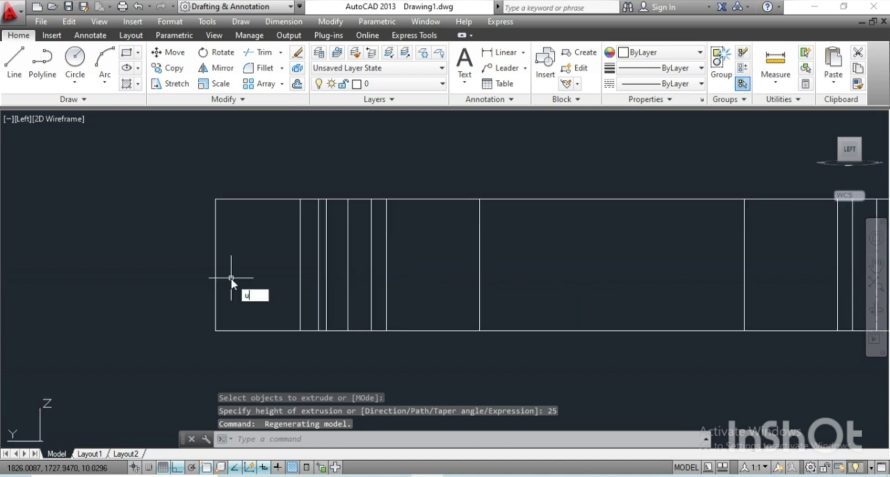
text(CS)
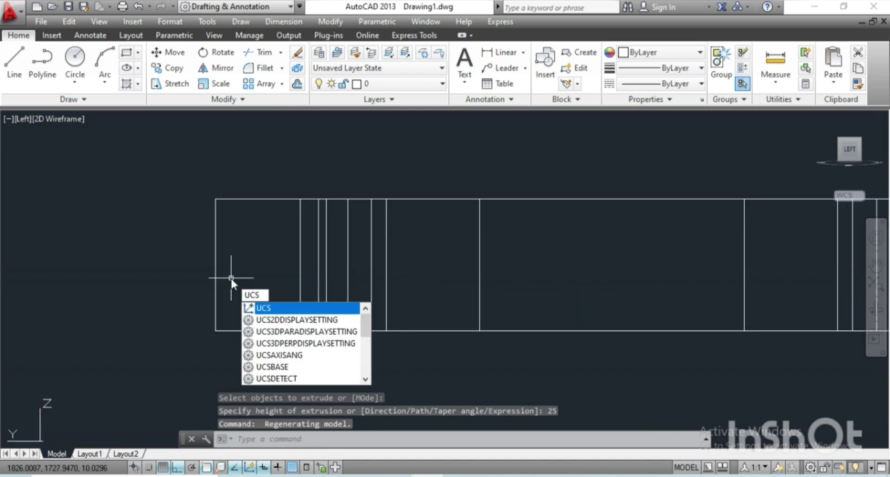
key(Return)
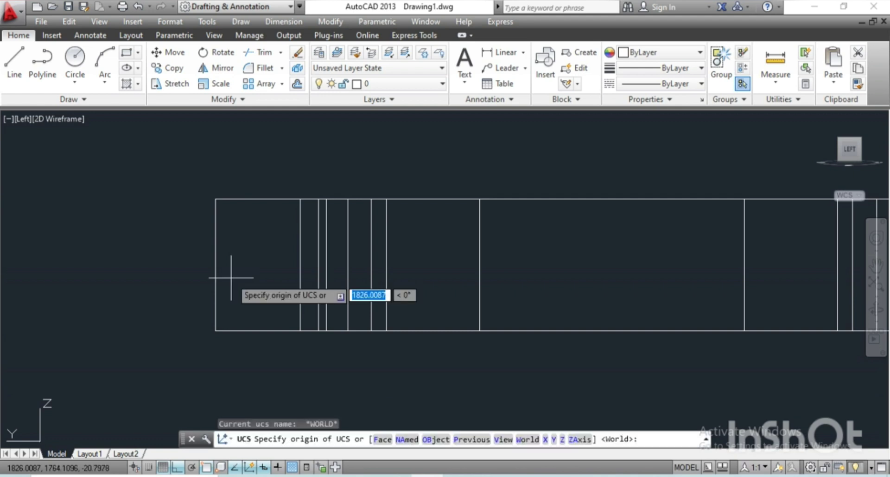
text(v)
key(Return)
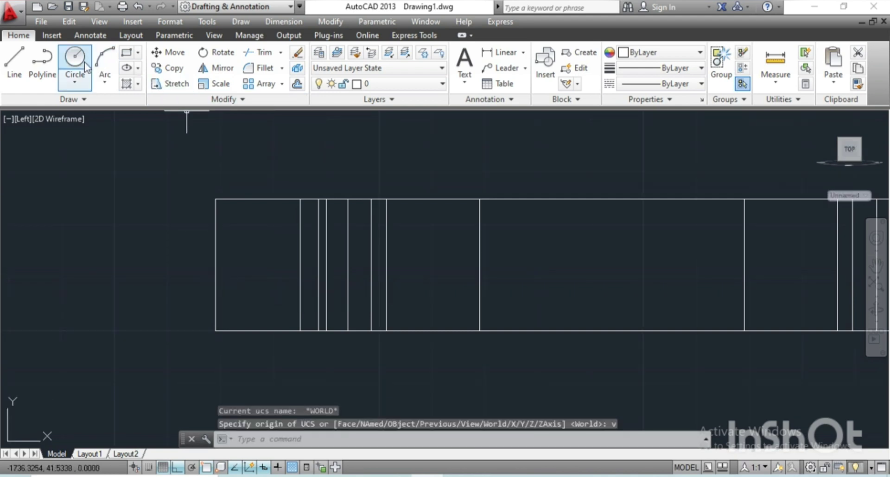
Draw a radius-5 circle at the outline's top-left corner, then undo it.
click(69, 55)
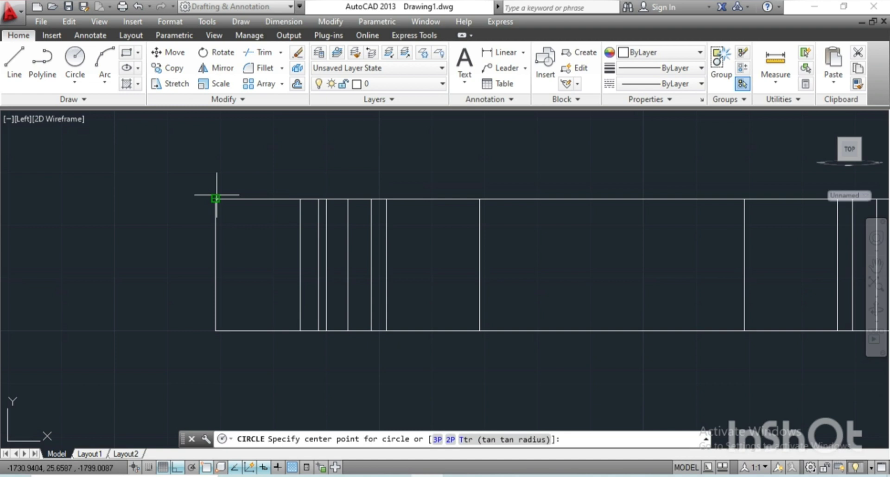
click(215, 199)
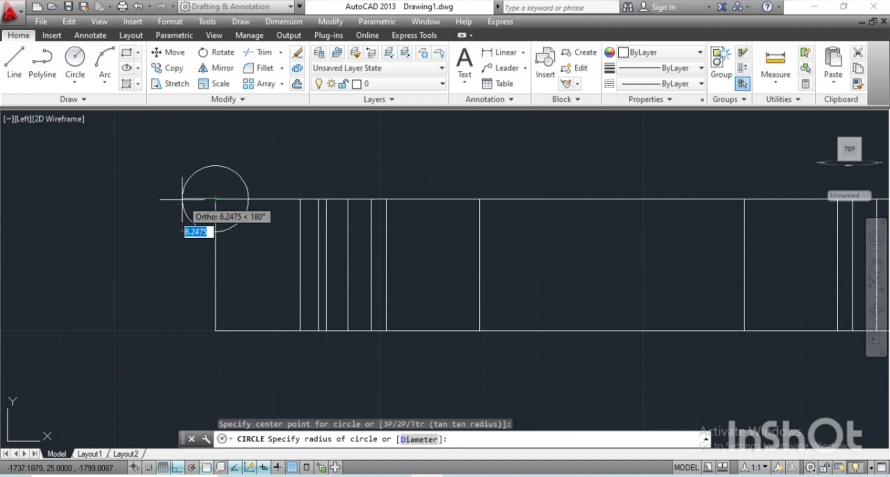
text(5)
key(Return)
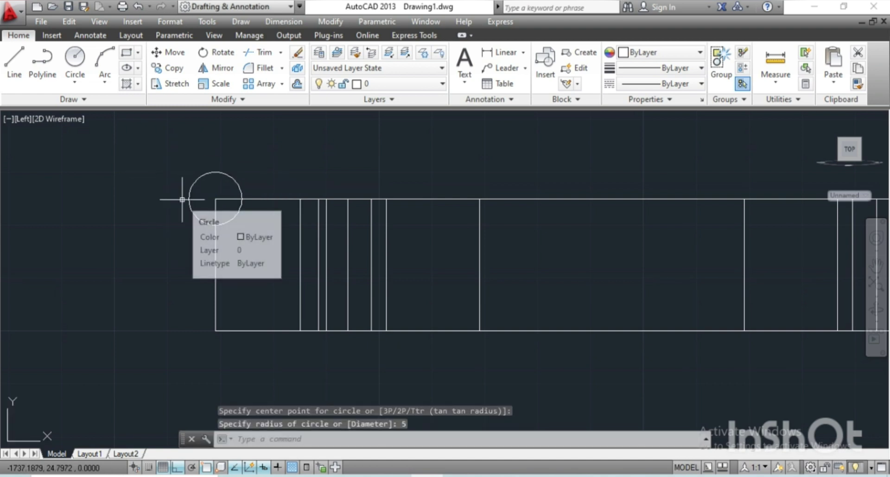
key(ctrl+z)
Redraw the circle at the top-left corner with radius 2.5.
click(75, 58)
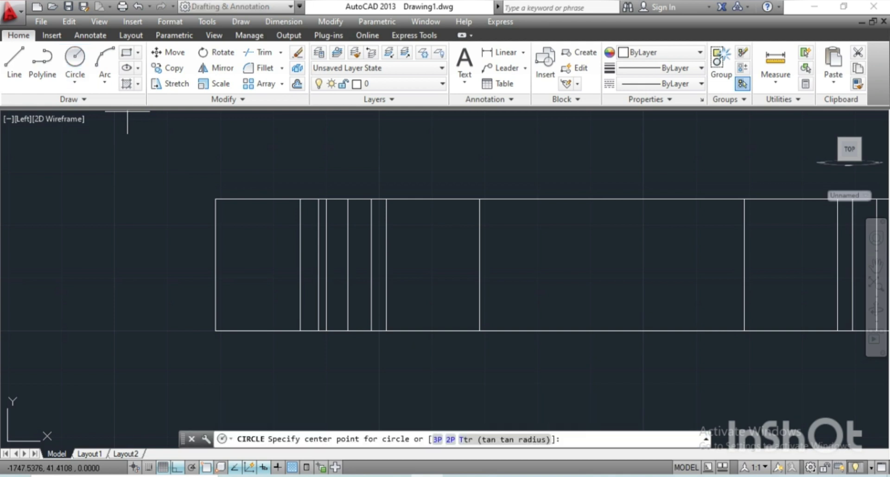
click(215, 198)
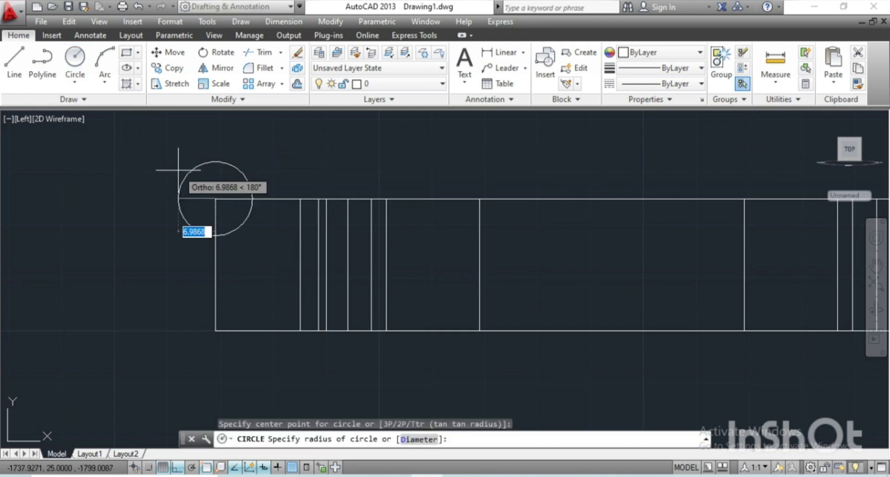
text(2.5)
key(Return)
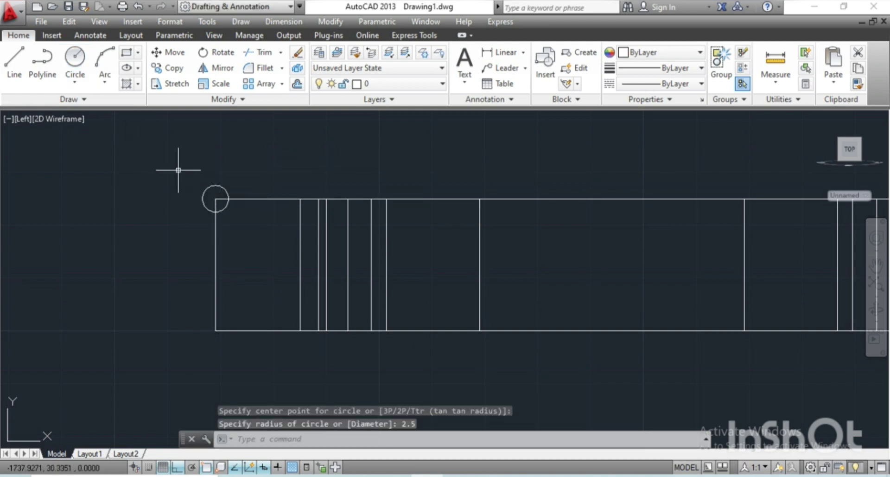
Move the small circle 5 units to the right with ortho on.
text(m)
key(Return)
click(179, 170)
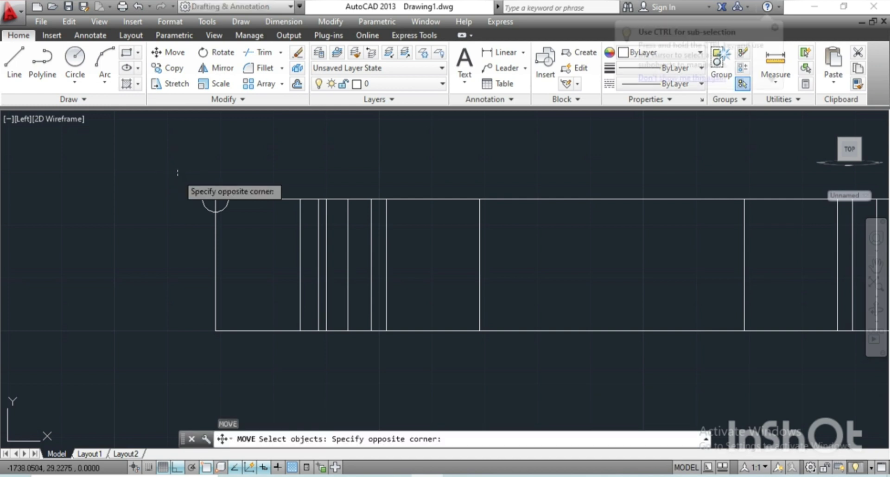
click(234, 227)
key(Return)
click(232, 230)
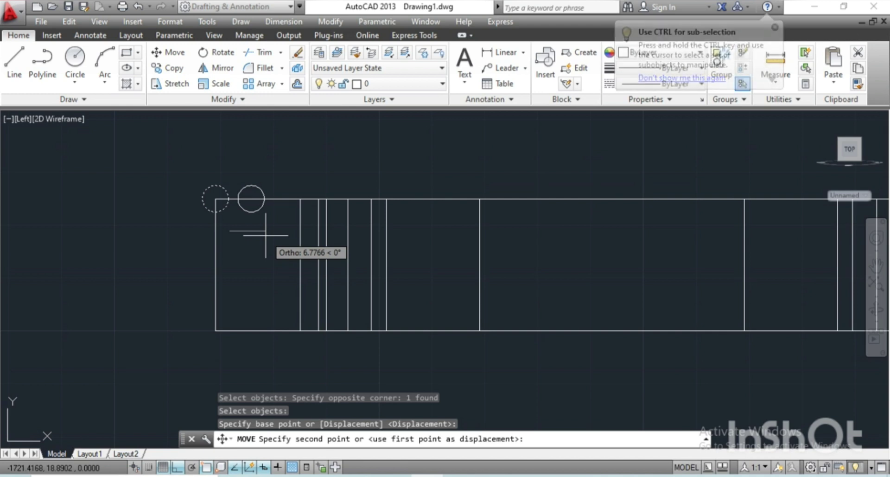
text(5)
key(Return)
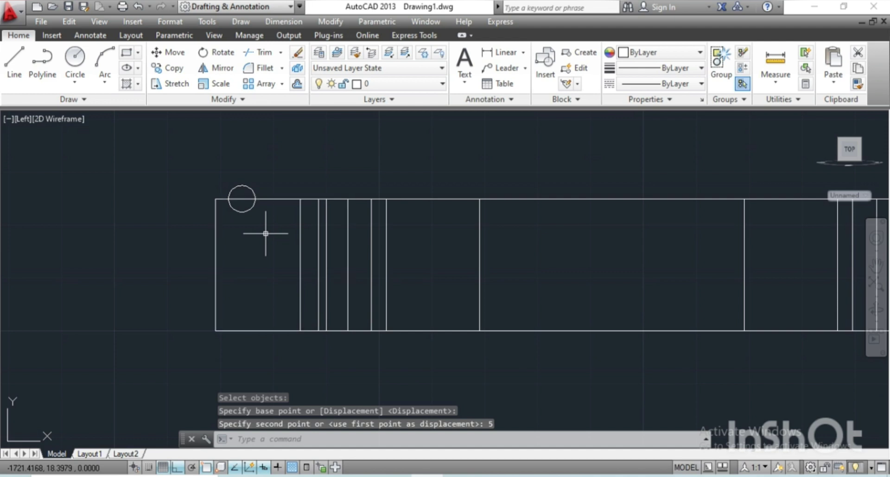
Move the circle a further 5 units to the right.
key(Return)
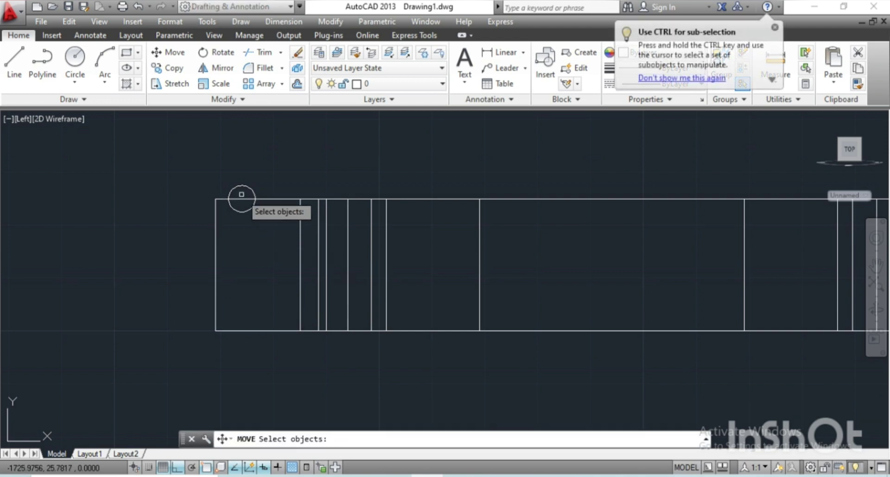
click(255, 214)
click(225, 181)
key(Return)
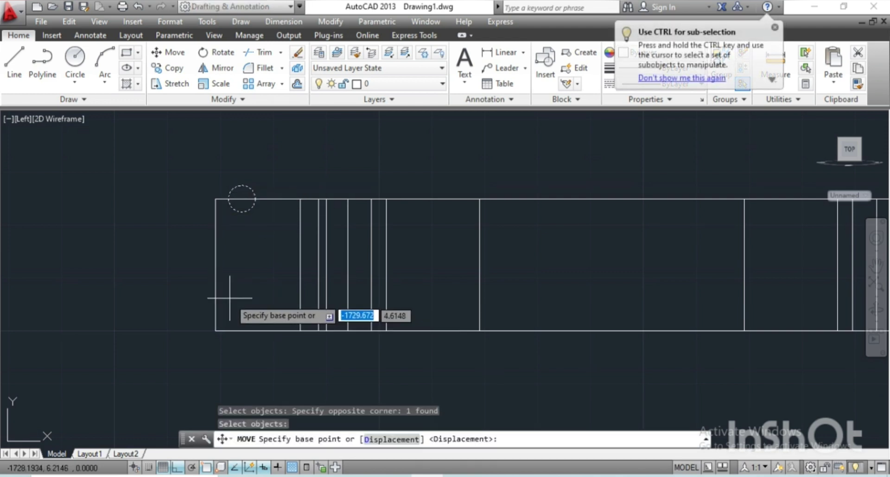
click(231, 296)
text(5)
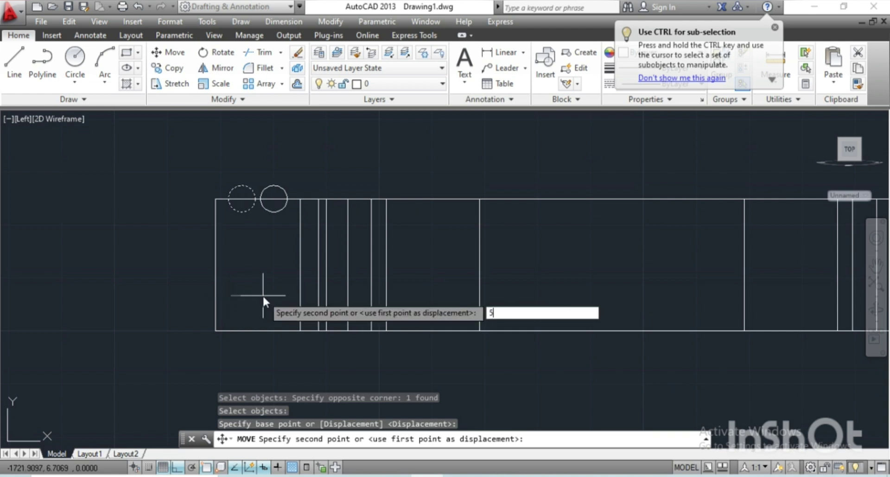
key(Return)
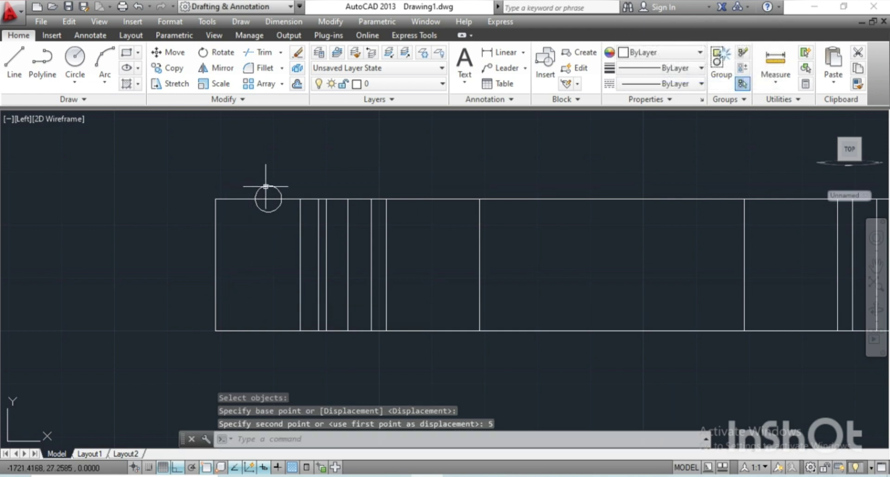
mouse_move(266, 188)
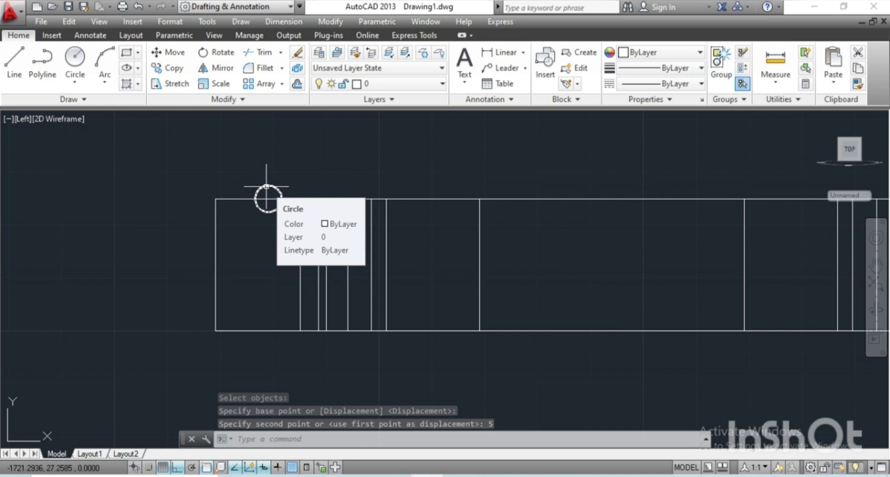
Move the circle 5 units down, inset from the flange corner.
click(268, 186)
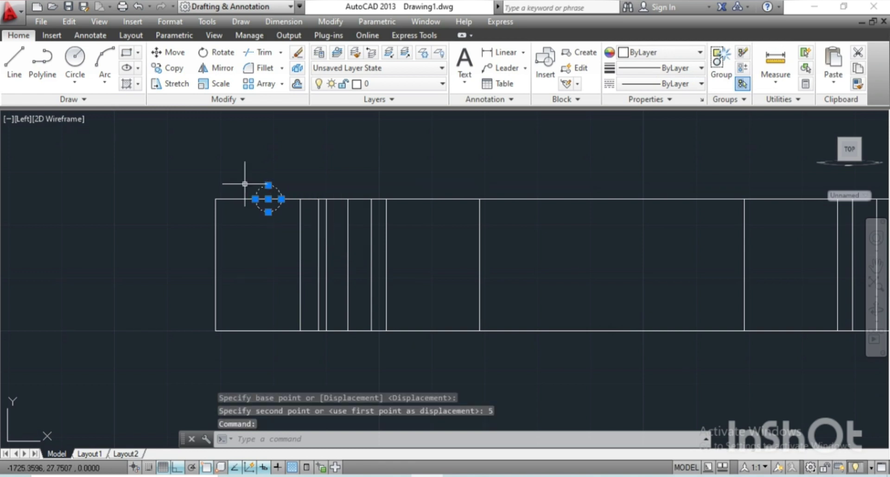
text(m)
key(Return)
click(79, 188)
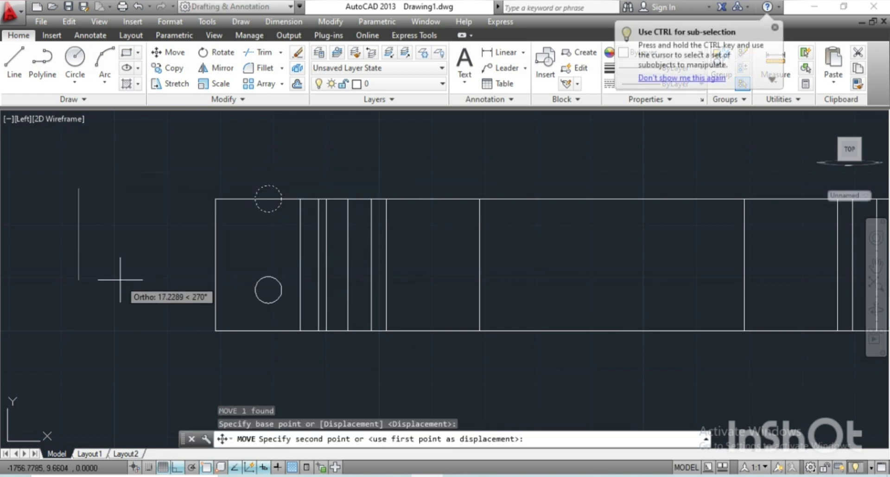
text(5)
key(Return)
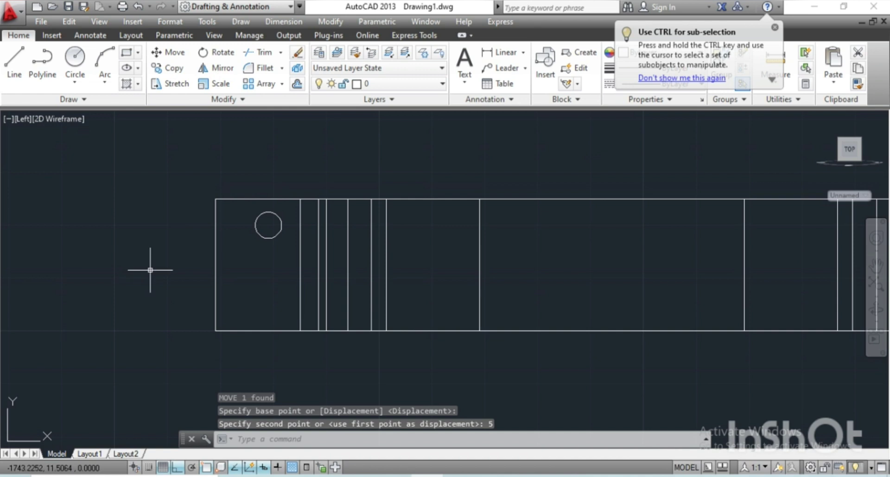
text(MI)
Mirror the hole circle to make a second hole below it, keeping the original.
key(Return)
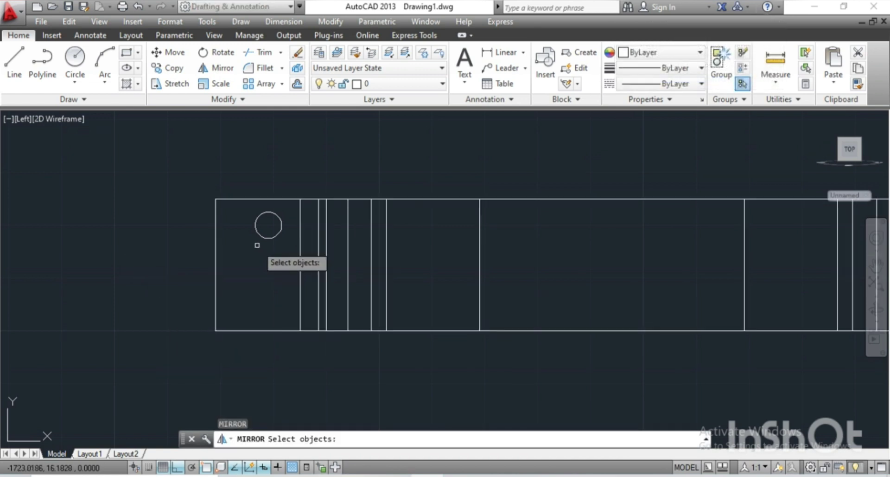
click(256, 214)
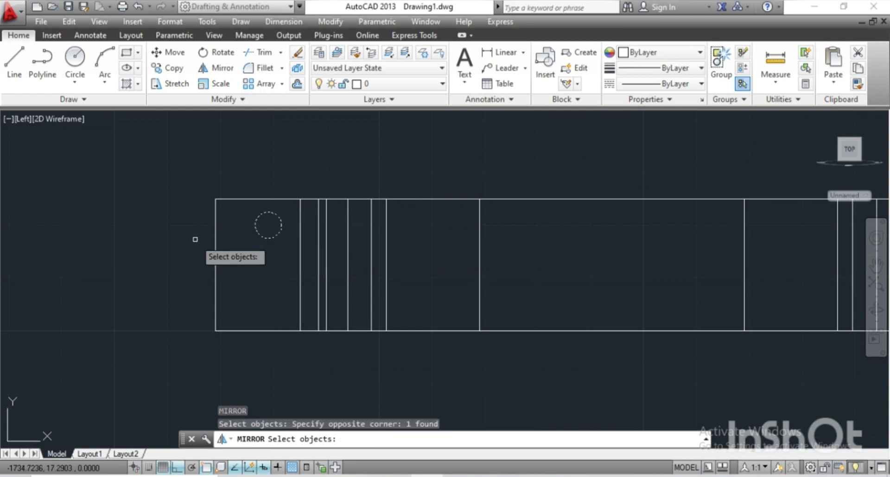
key(Return)
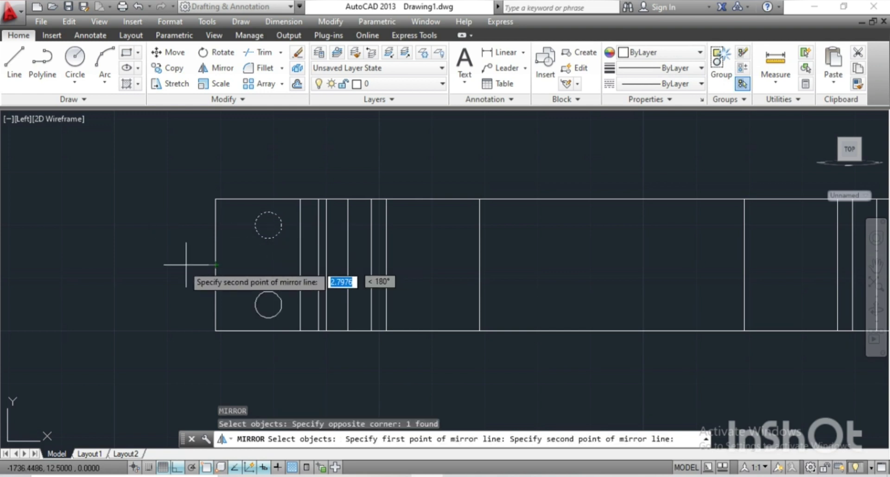
click(185, 260)
key(Return)
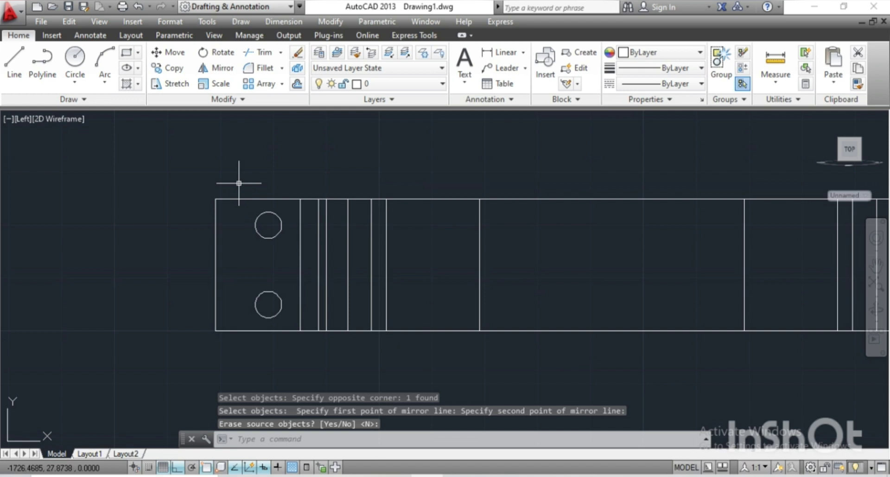
Mirror both hole circles about the bracket's midline onto the opposite flange.
click(239, 183)
click(296, 343)
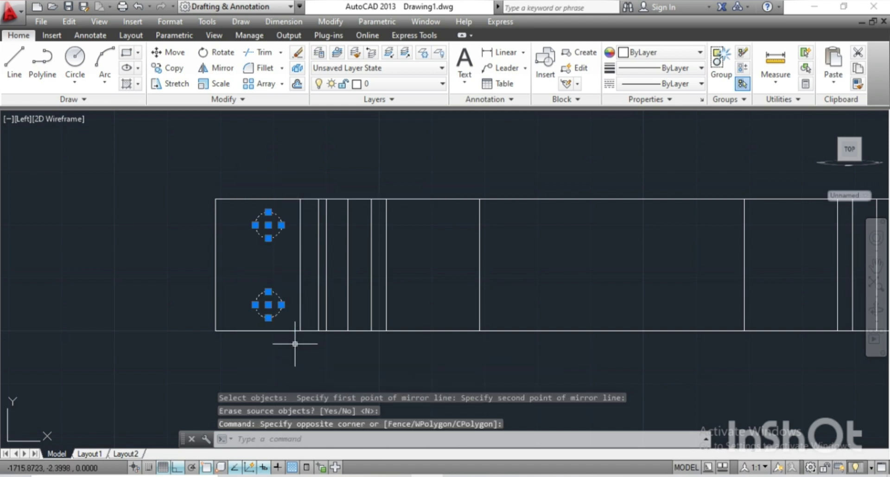
key(Return)
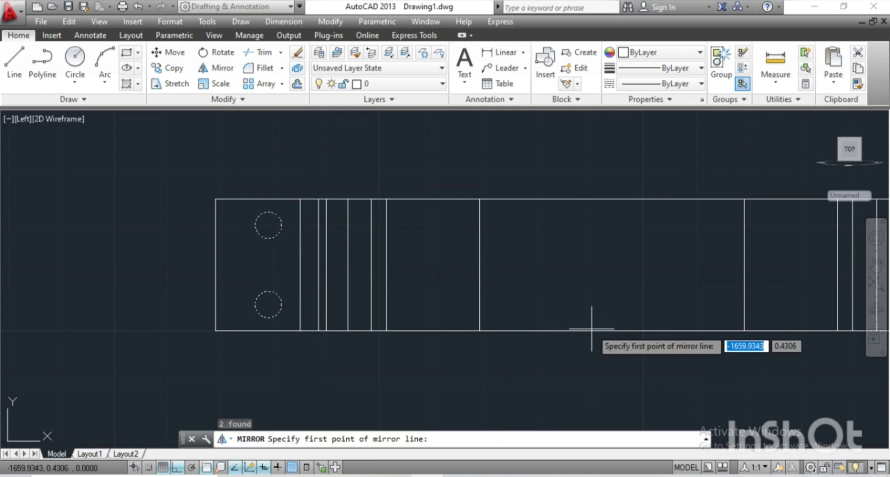
click(603, 363)
key(Return)
Switch to the ViewCube Home isometric view of the bracket.
scroll(549, 320, down, 1)
scroll(330, 252, down, 2)
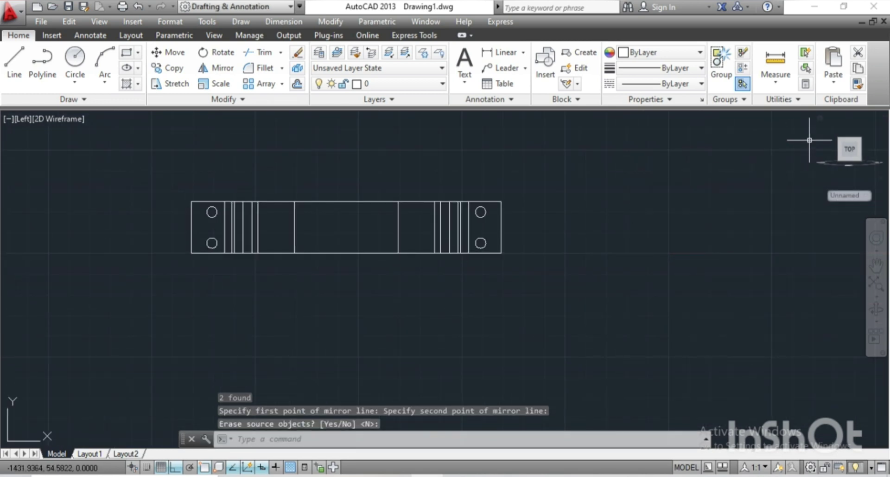
click(820, 119)
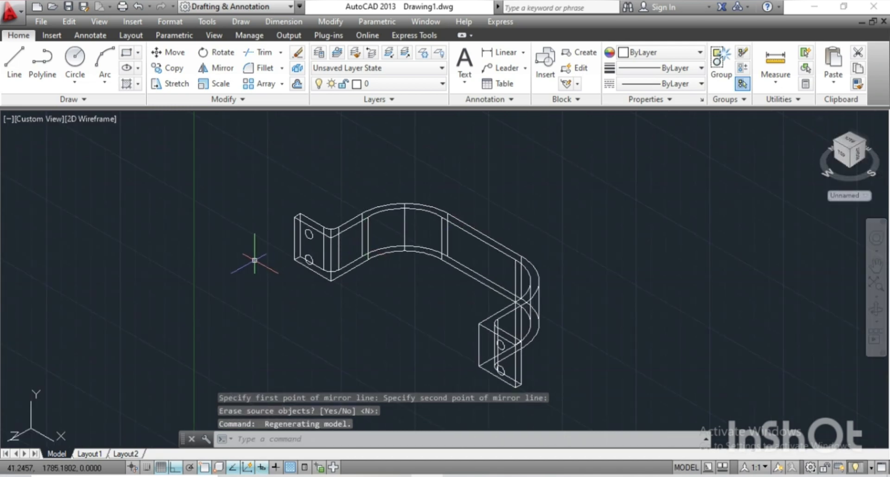
Press-pull the two hole circles on the left flange into cylinders.
text(PRESSPULL)
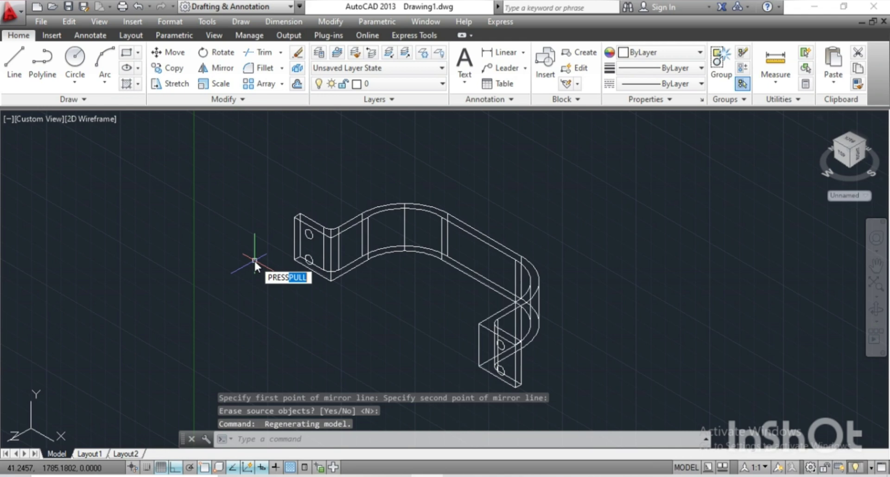
key(Return)
scroll(316, 233, up, 5)
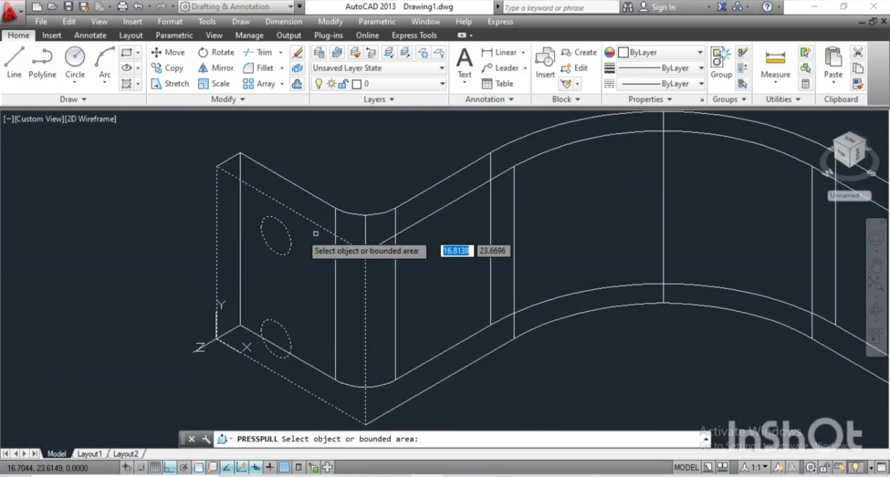
click(279, 240)
click(344, 172)
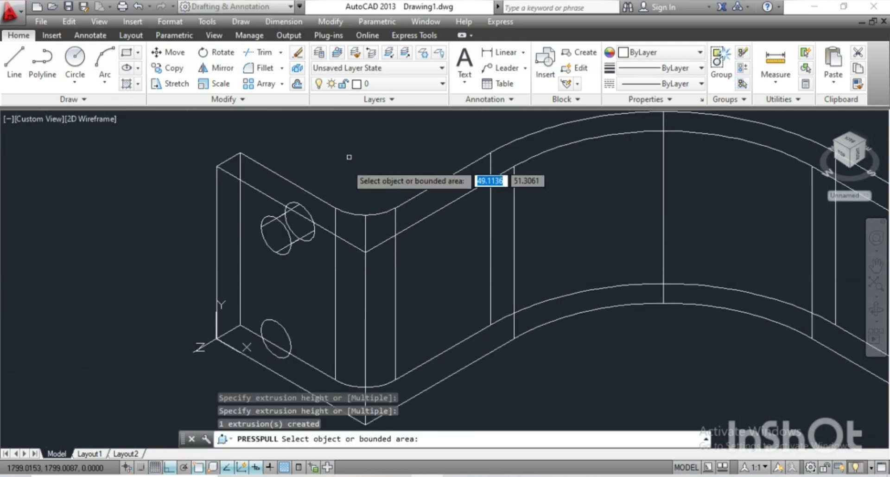
click(283, 336)
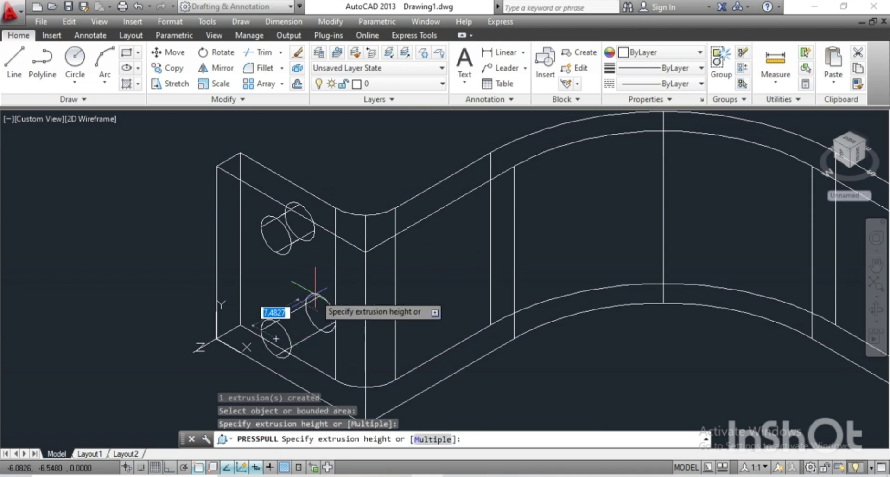
click(317, 308)
Press-pull the two hole circles on the lower flange into cylinders.
scroll(318, 309, down, 5)
middle_drag(313, 307, 291, 288)
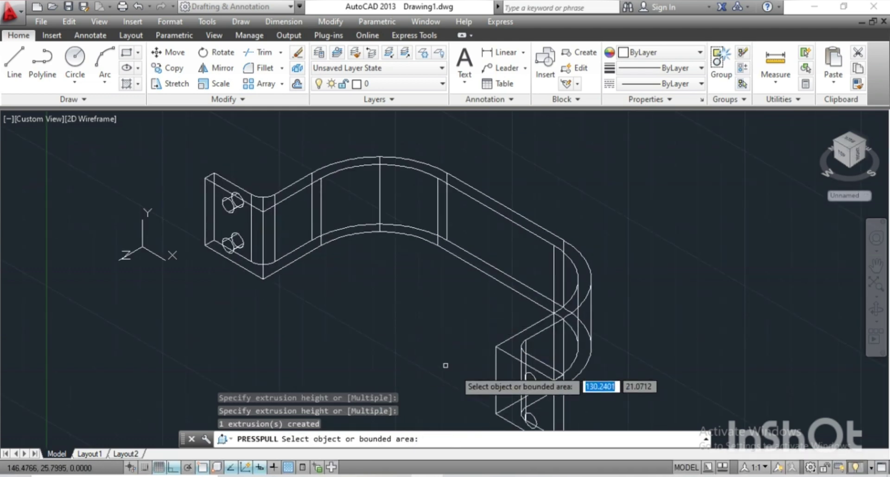
scroll(497, 371, up, 3)
middle_drag(497, 371, 348, 242)
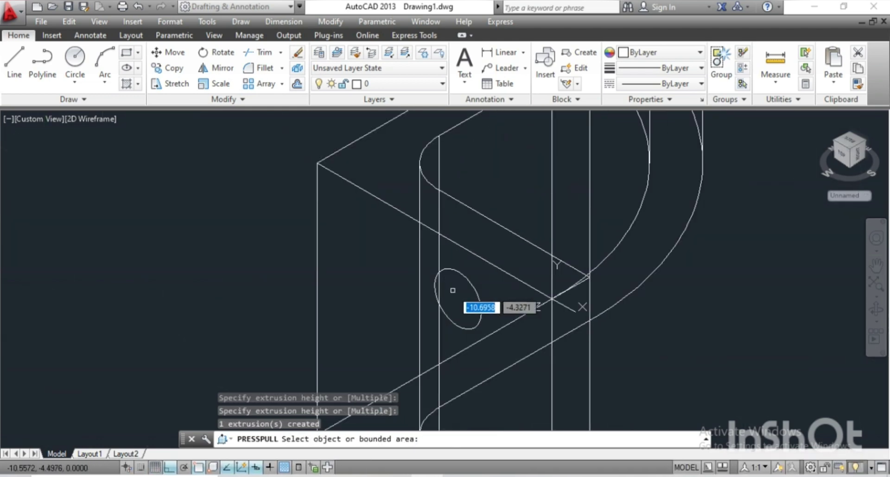
click(448, 278)
click(532, 229)
scroll(591, 201, down, 3)
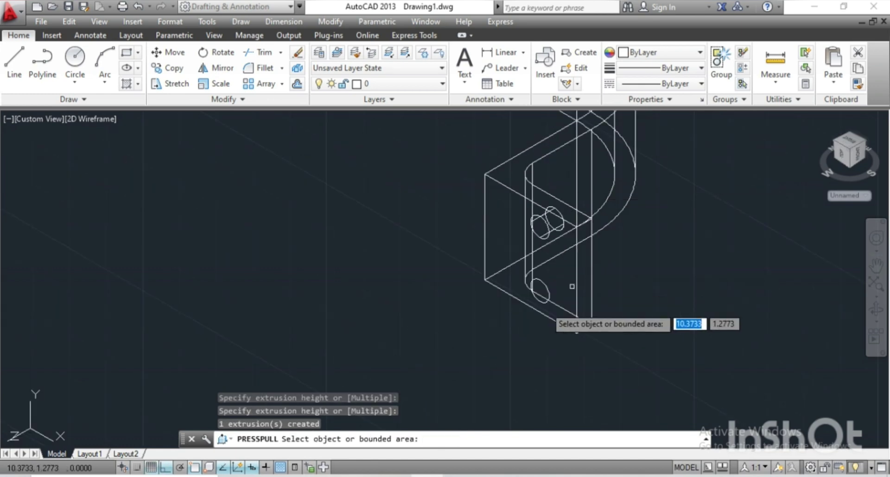
scroll(547, 304, up, 4)
click(526, 270)
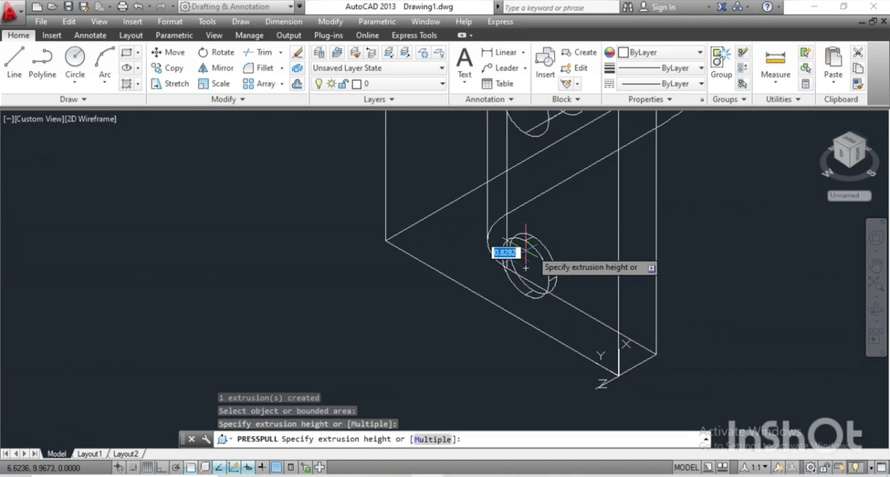
click(597, 200)
scroll(615, 284, down, 3)
scroll(630, 284, down, 3)
middle_drag(551, 271, 505, 322)
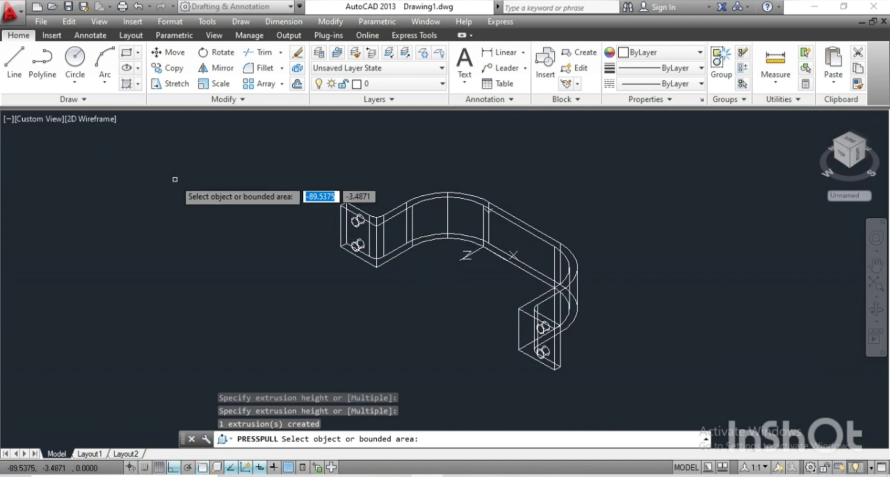
Show the bracket in the Realistic visual style with the grid turned off.
key(Return)
click(110, 119)
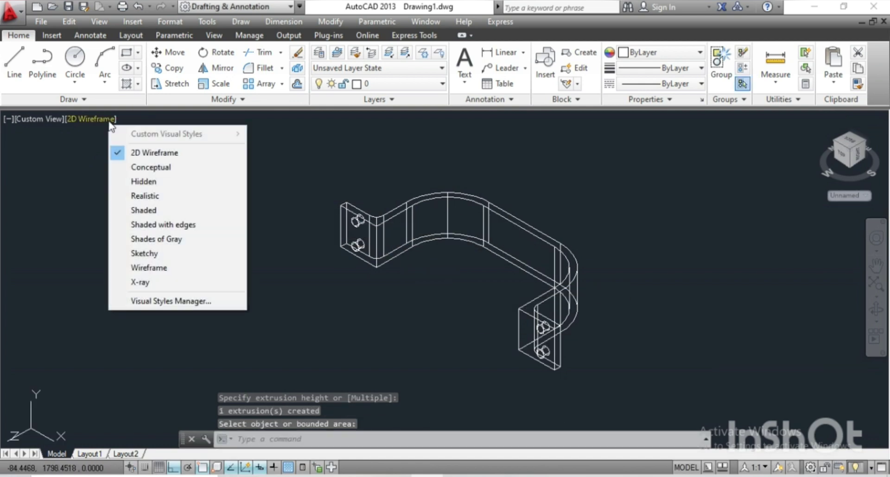
click(141, 197)
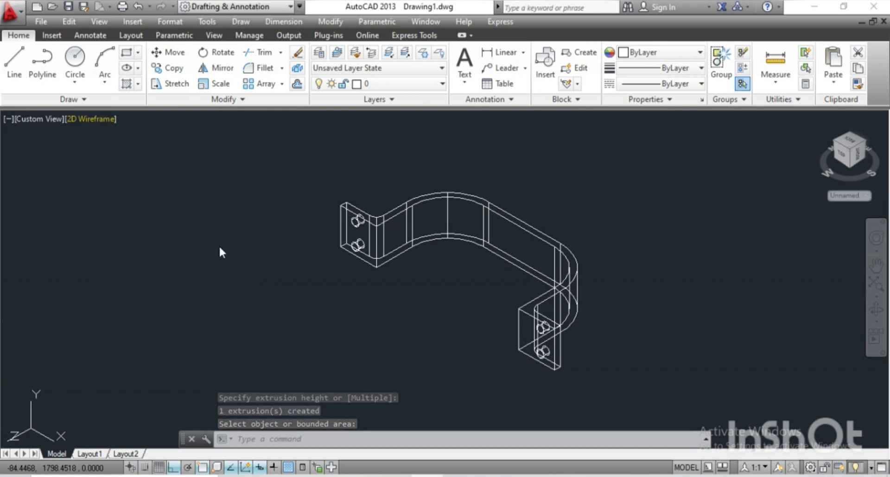
middle_drag(299, 276, 286, 276)
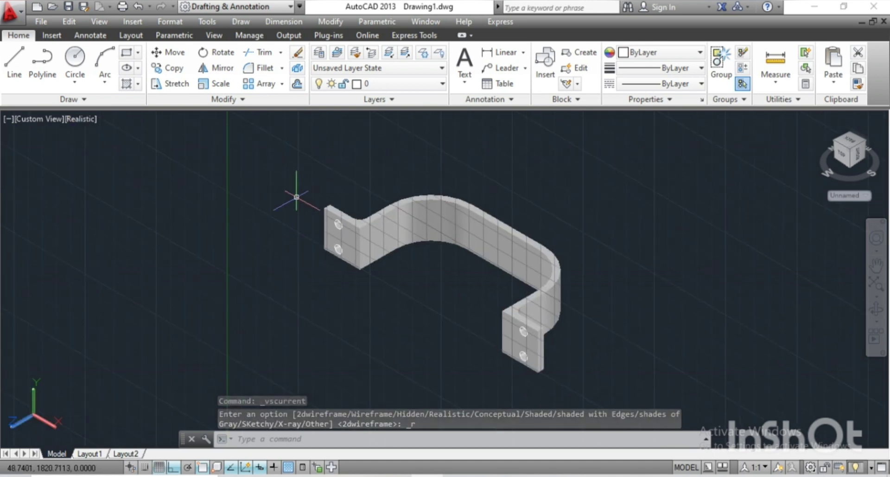
key(F7)
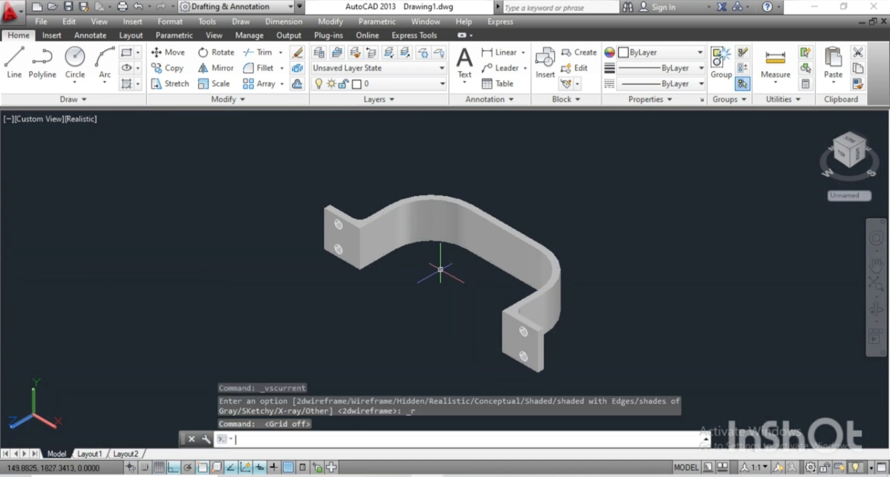
middle_drag(413, 258, 376, 261)
Move the bracket aside and delete the four leftover hole cylinders.
click(371, 252)
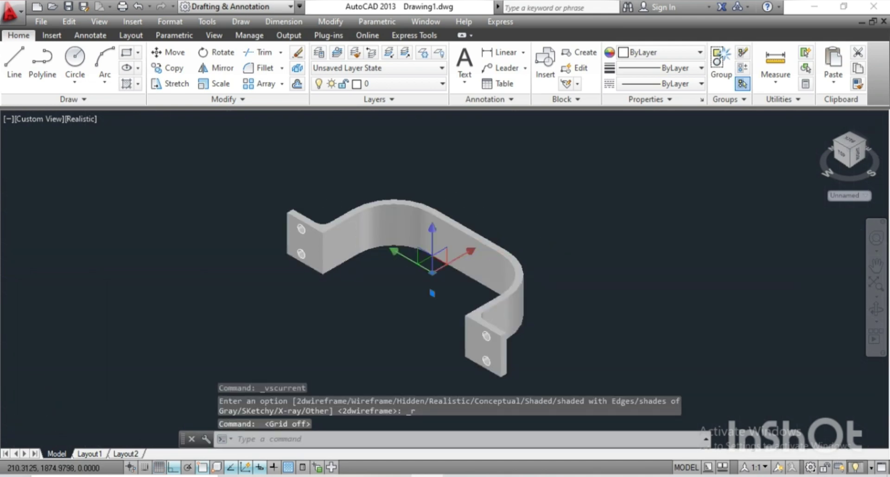
text(m)
key(Return)
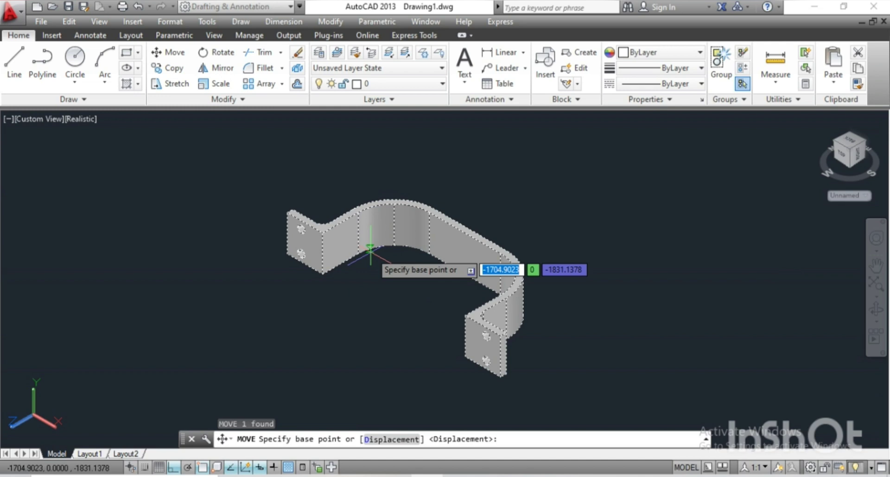
click(371, 252)
click(537, 163)
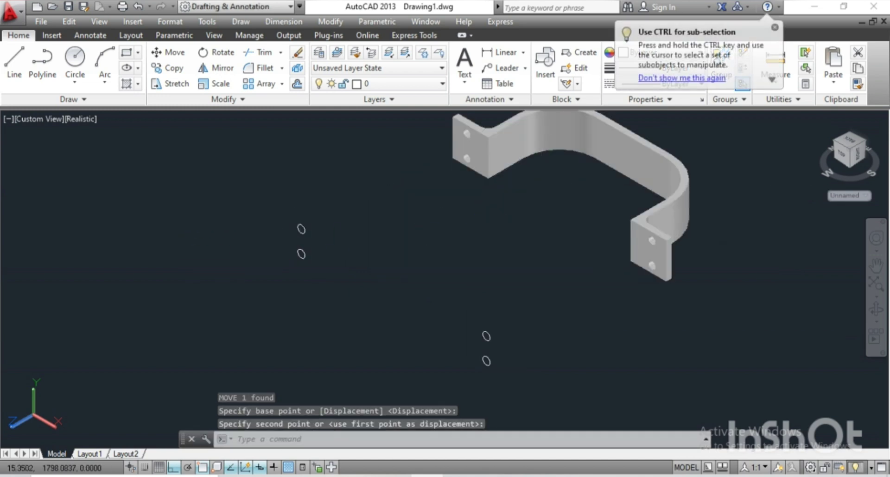
click(211, 211)
click(614, 392)
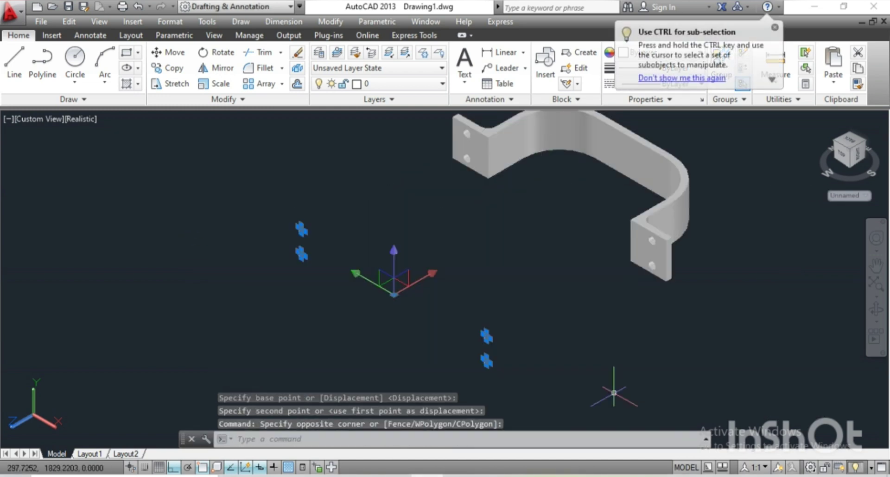
key(Delete)
middle_drag(575, 316, 417, 346)
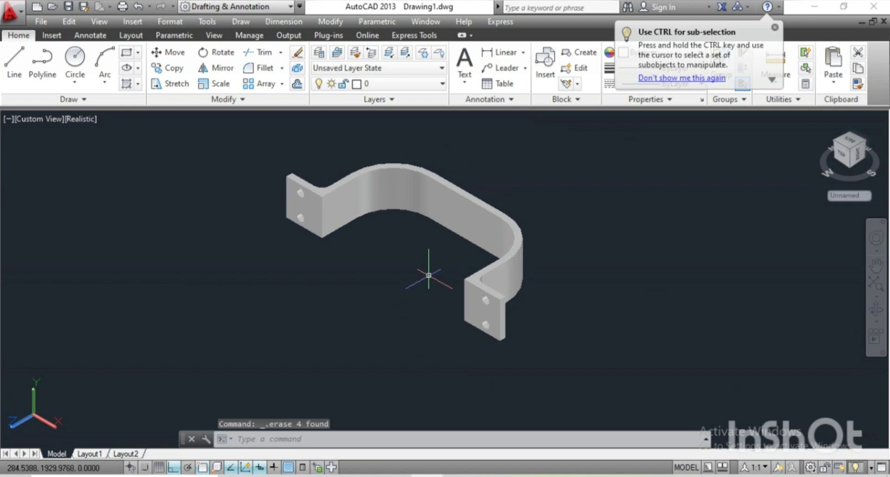
Zoom in and spin the shaded bracket with Continuous Orbit.
scroll(428, 275, up, 2)
scroll(399, 272, up, 1)
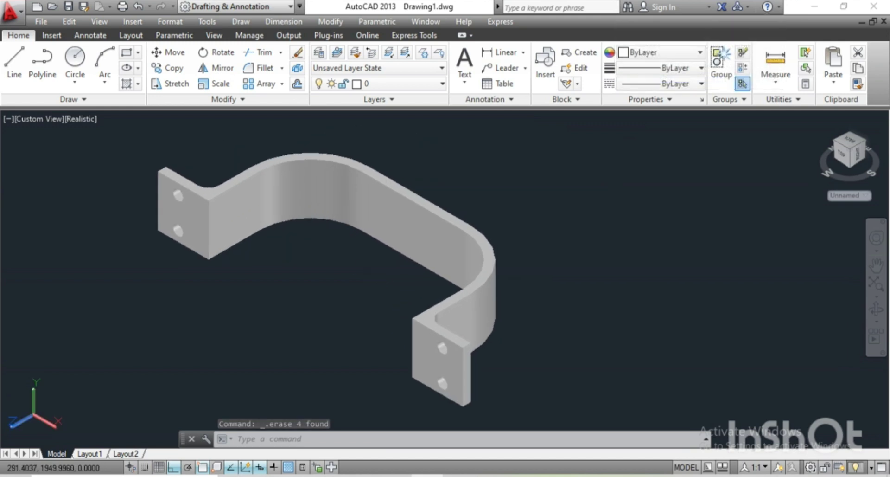
click(876, 321)
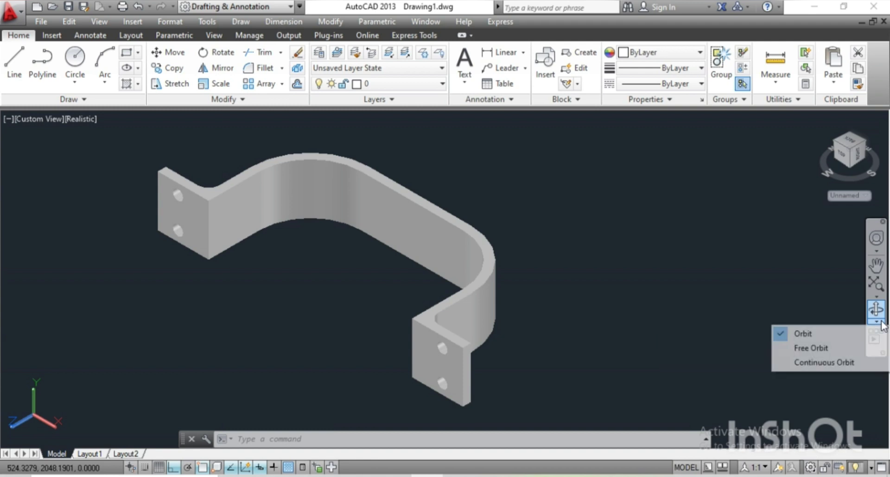
click(812, 362)
drag(384, 278, 322, 274)
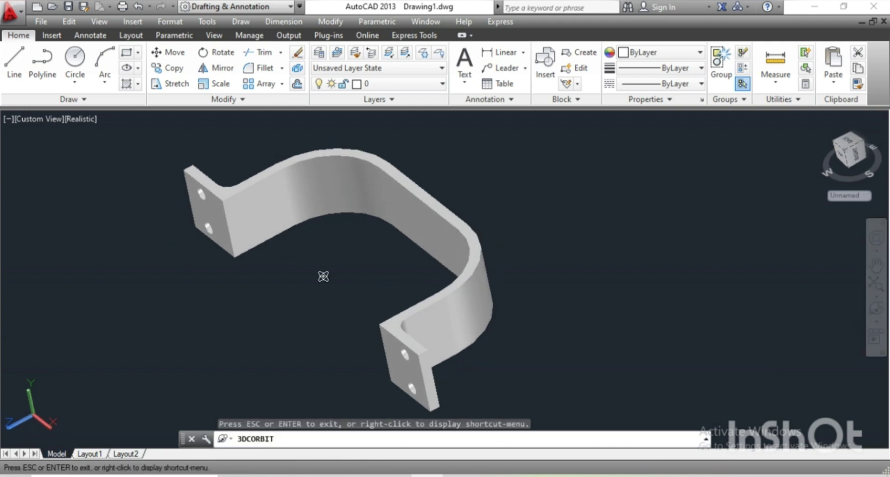